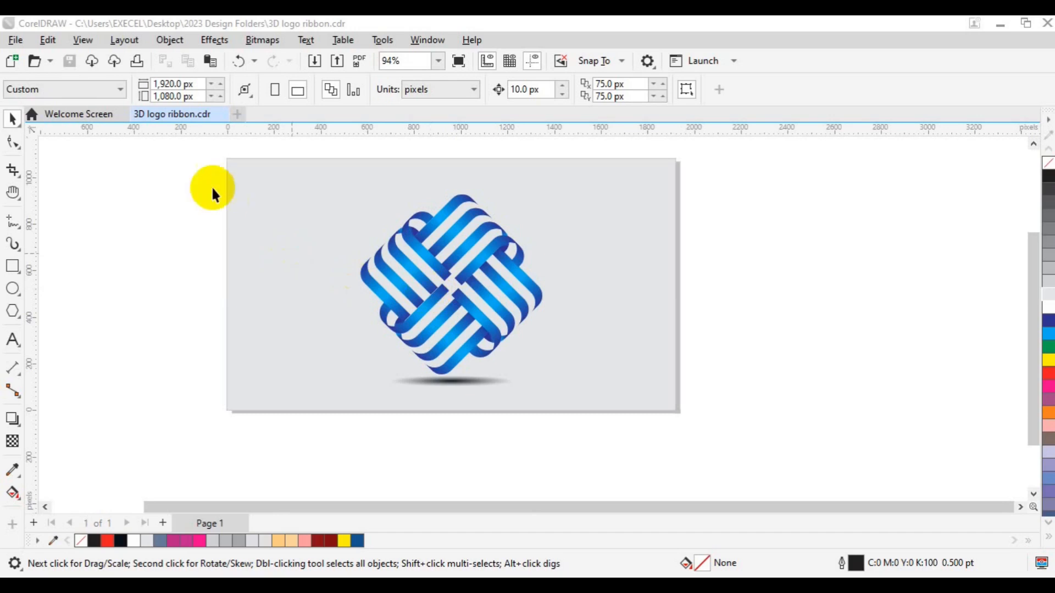
- Move the finished logo artwork beside the page and draw a square about 437 px wide on the empty page
drag(208, 151, 464, 323)
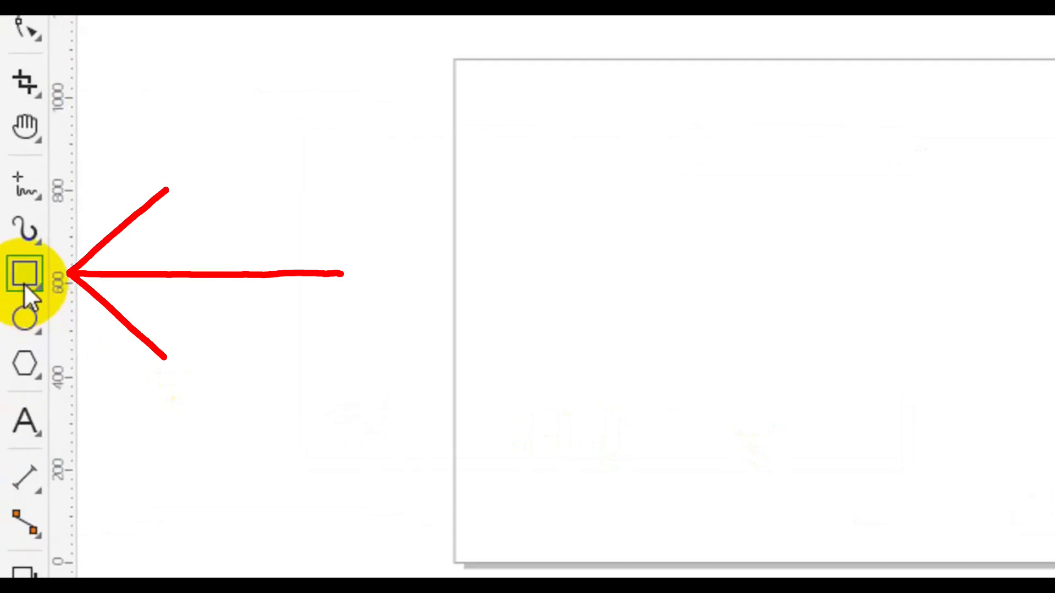
click(24, 282)
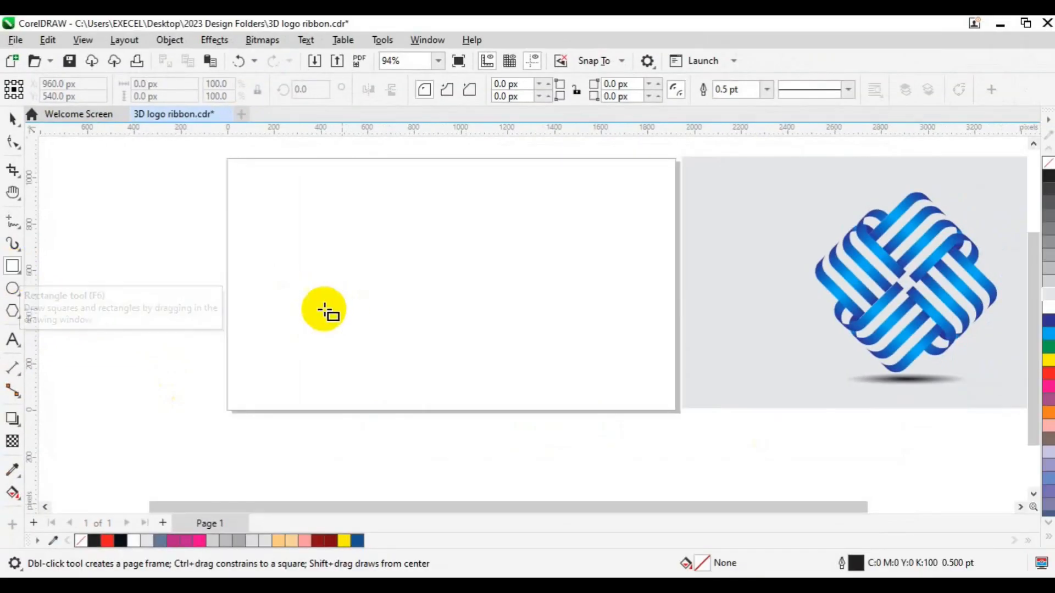
drag(312, 292, 414, 348)
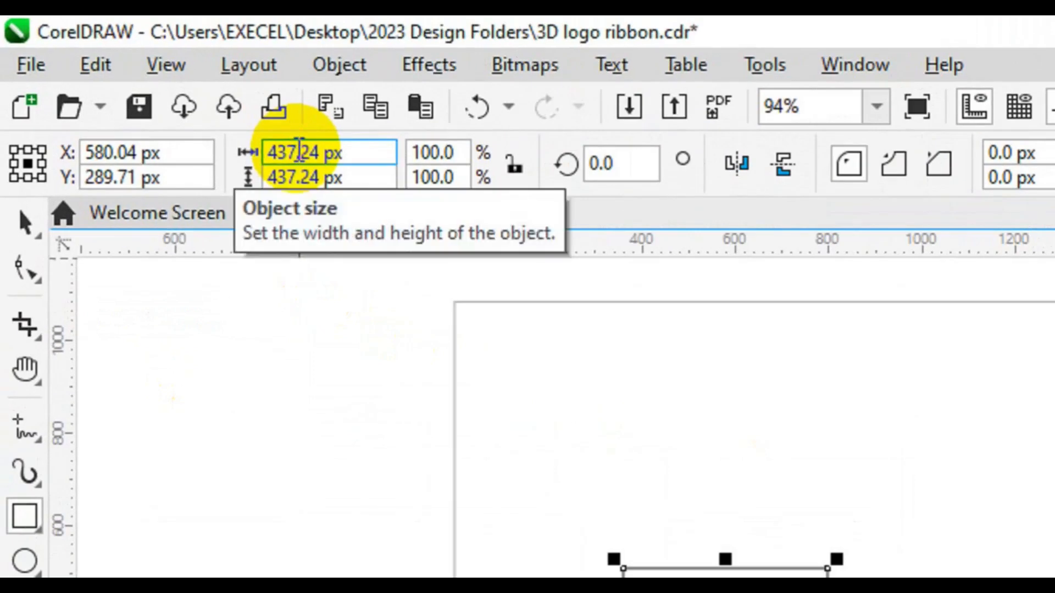
- Set the square's size to 400 × 400 px and center it on the page
click(299, 151)
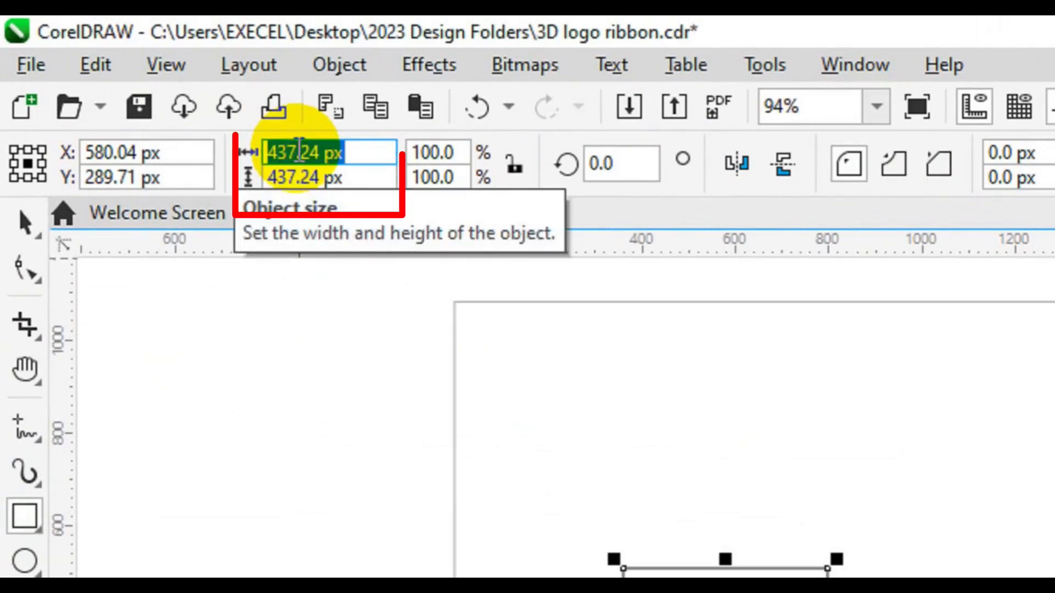
text(400)
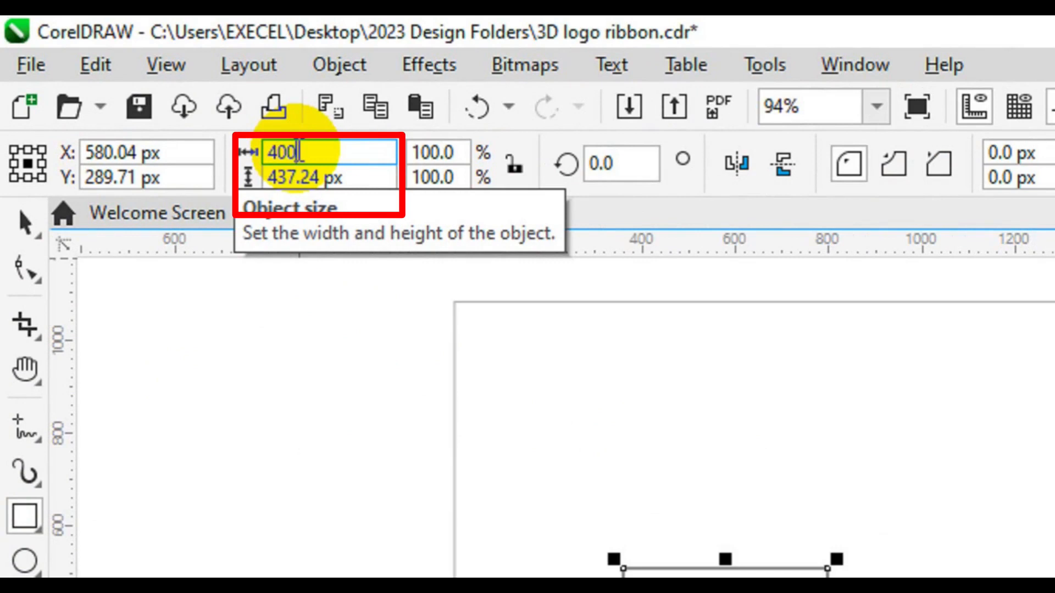
key(Tab)
text(400)
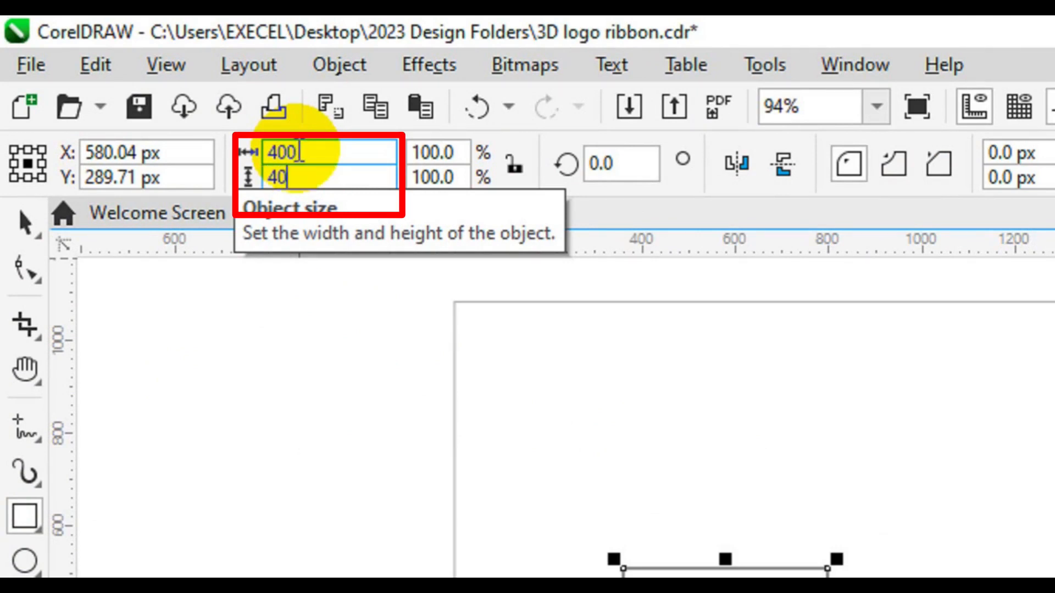
key(Return)
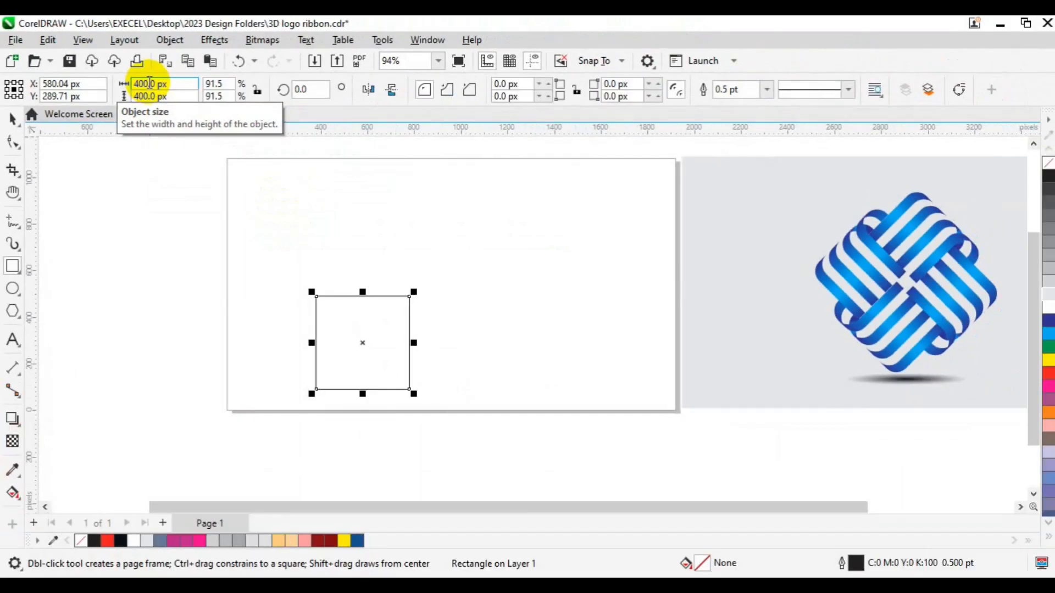
key(p)
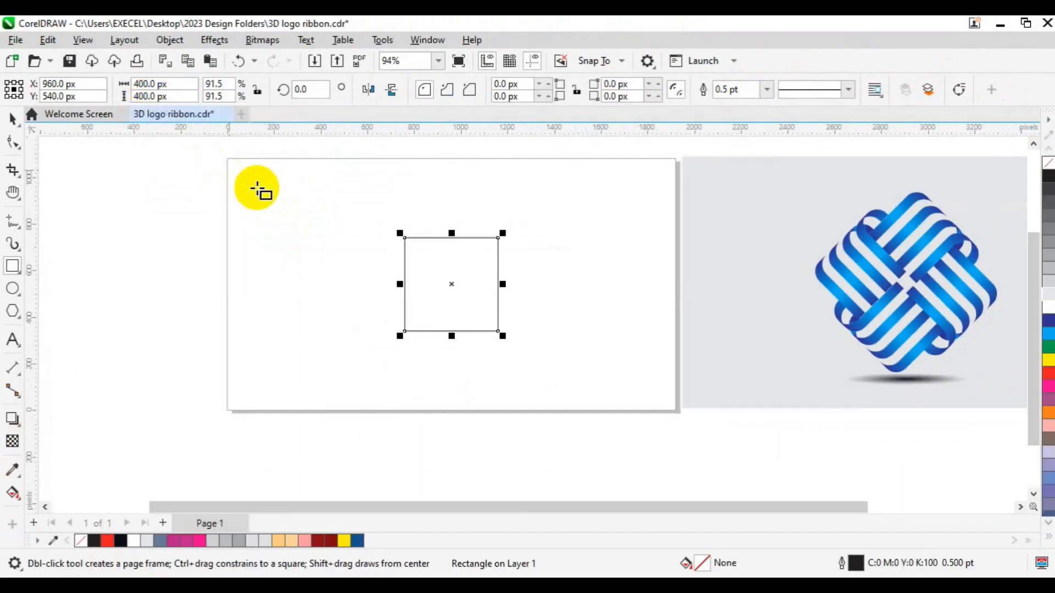
key(space)
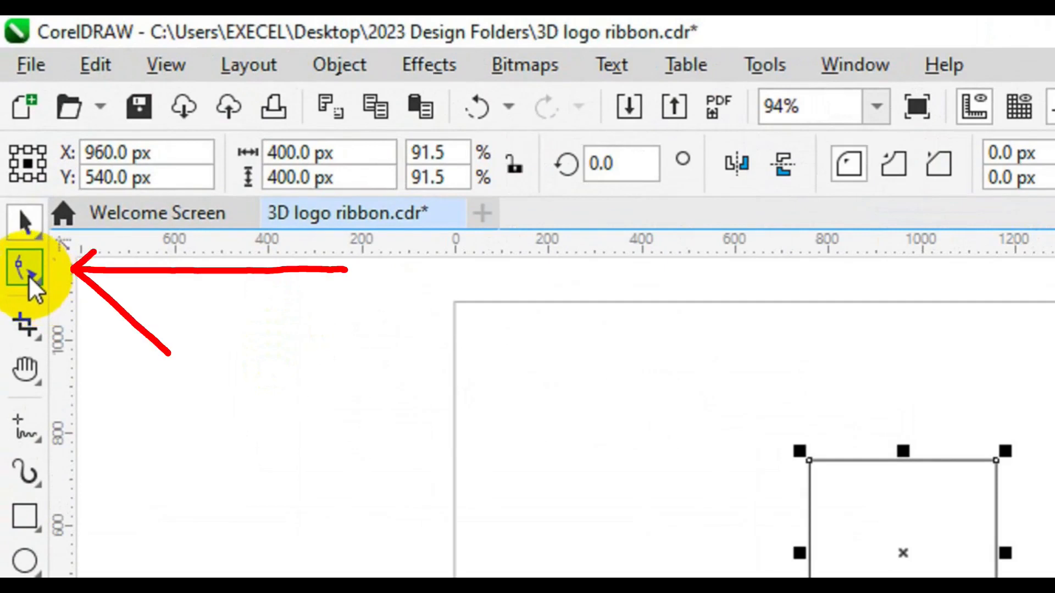
- Round only the square's top-left corner with a radius of 80 px
click(29, 275)
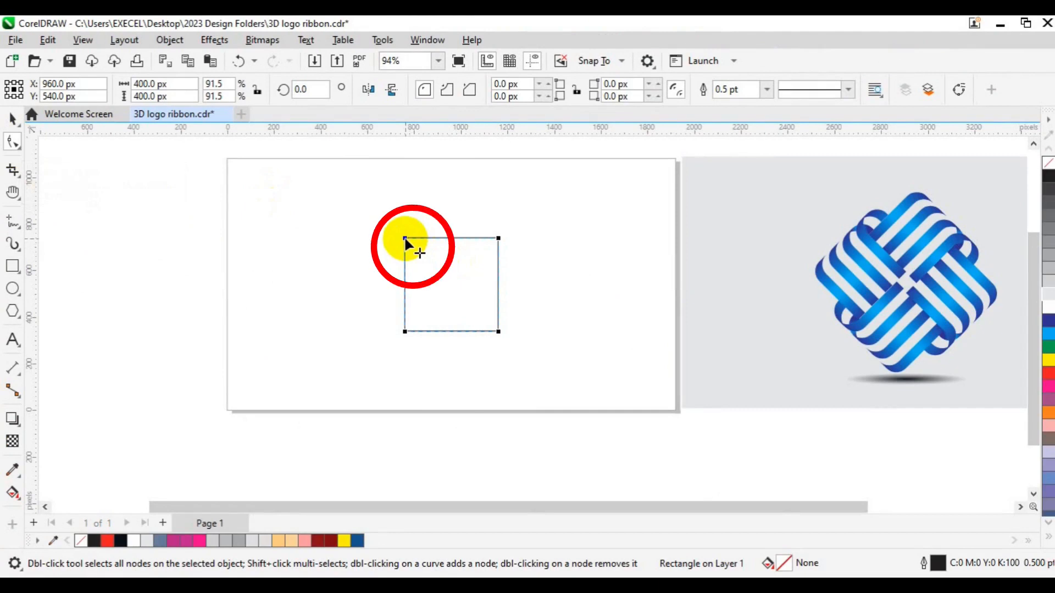
drag(405, 240, 415, 243)
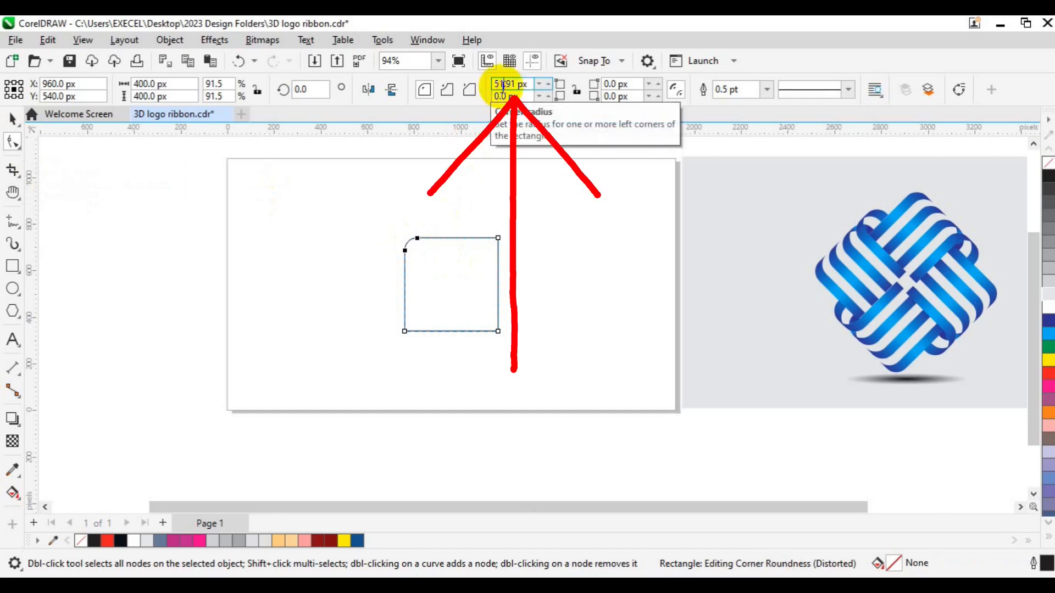
double_click(503, 85)
text(80)
key(Return)
key(space)
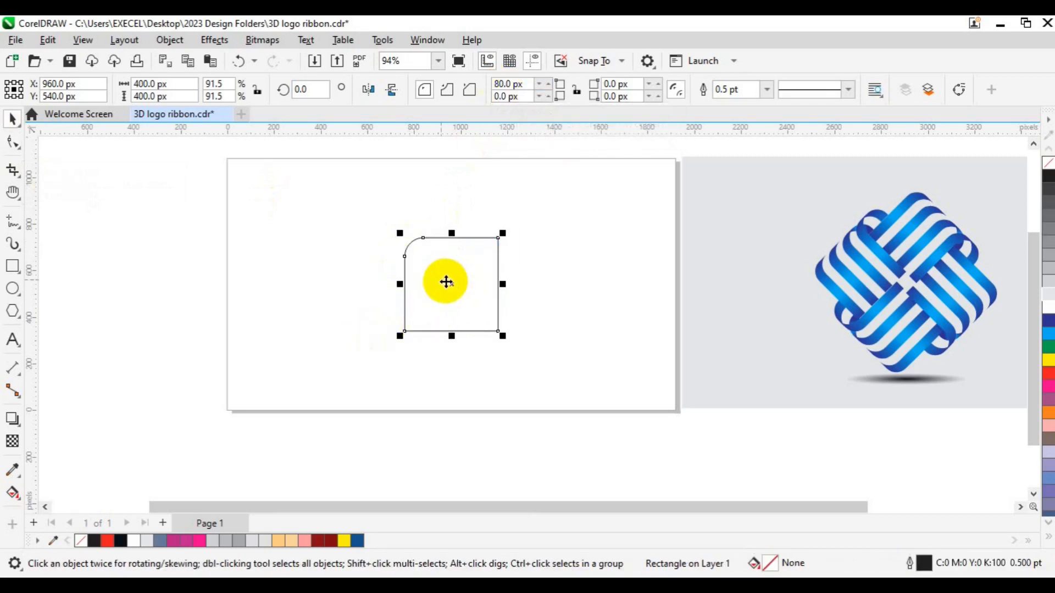
- Place a copy of the square about 67 px to its right and Smart Fill the curved strip between their left edges with blue
drag(448, 284, 467, 285)
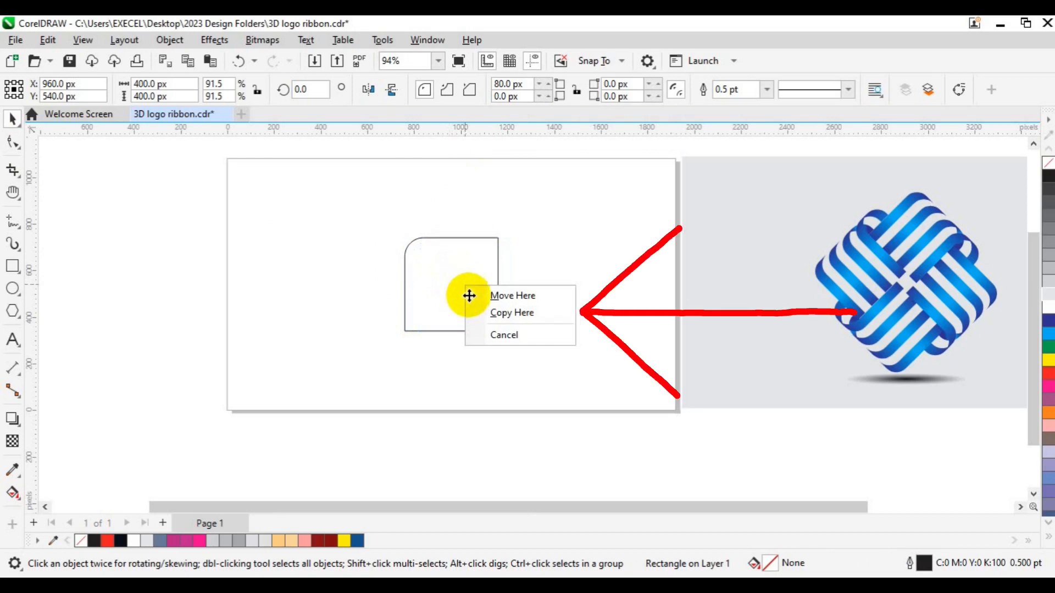
click(498, 313)
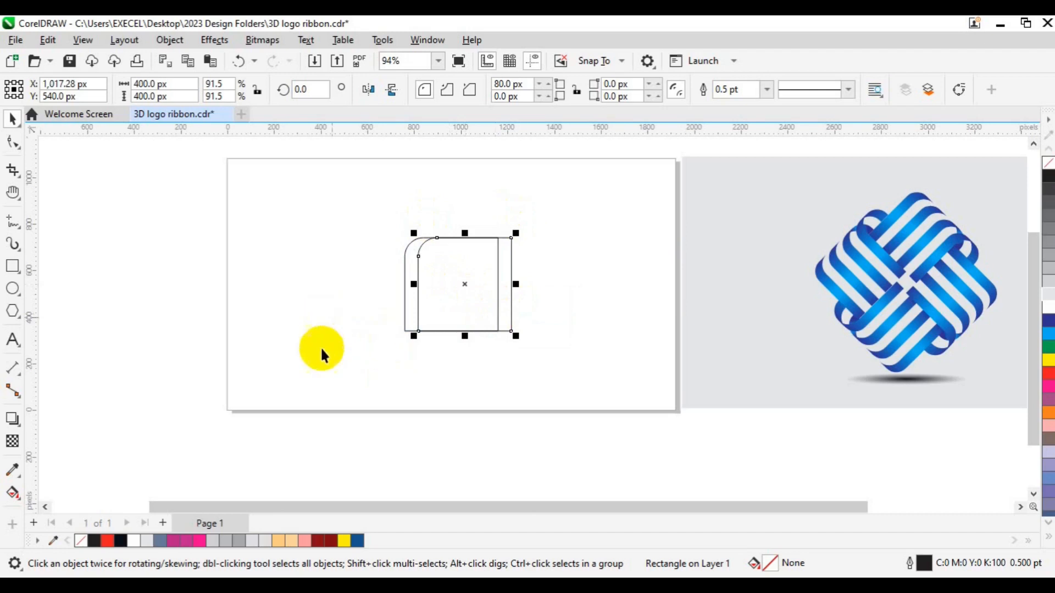
click(21, 498)
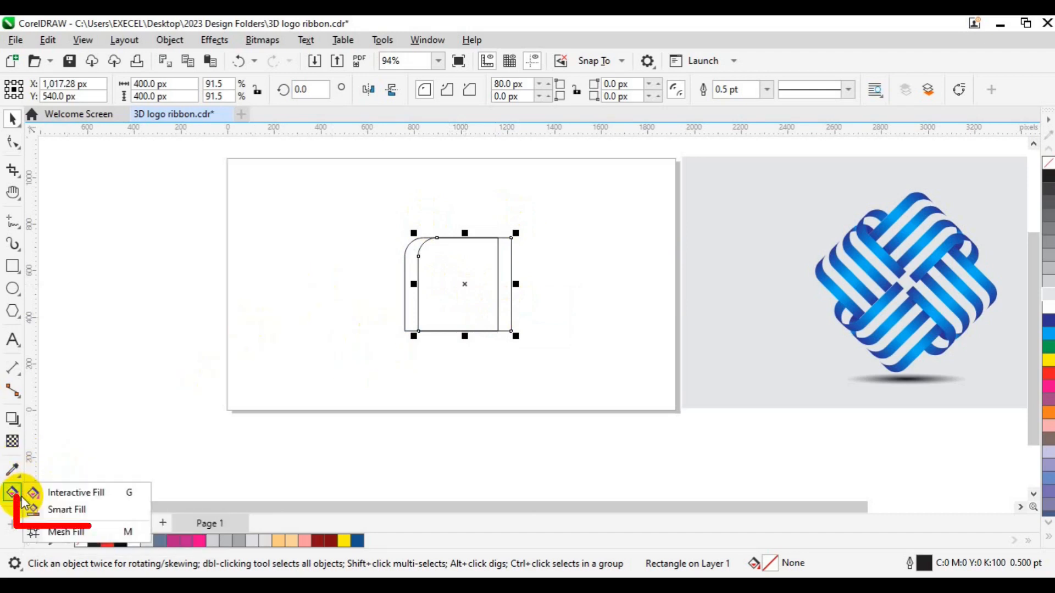
click(65, 510)
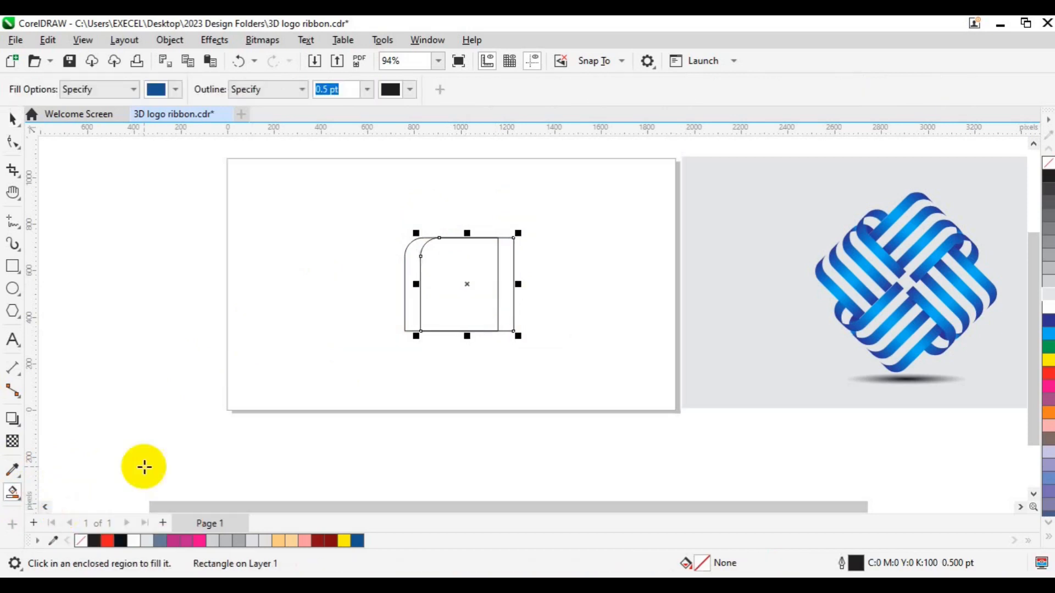
click(412, 291)
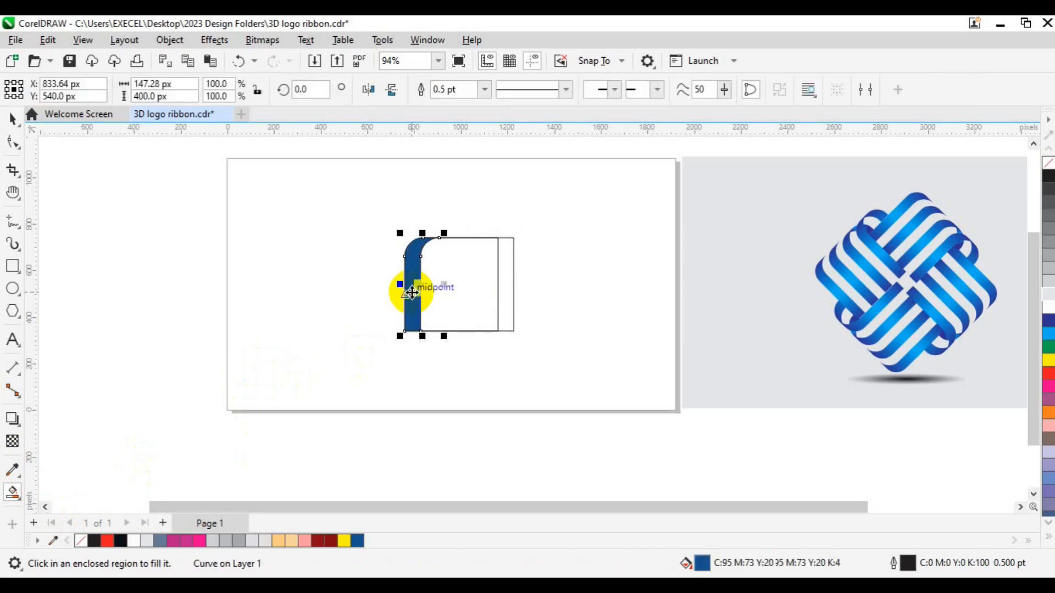
- Delete both construction squares and move the blue curved strip to the right half of the page
key(space)
click(507, 288)
click(508, 289)
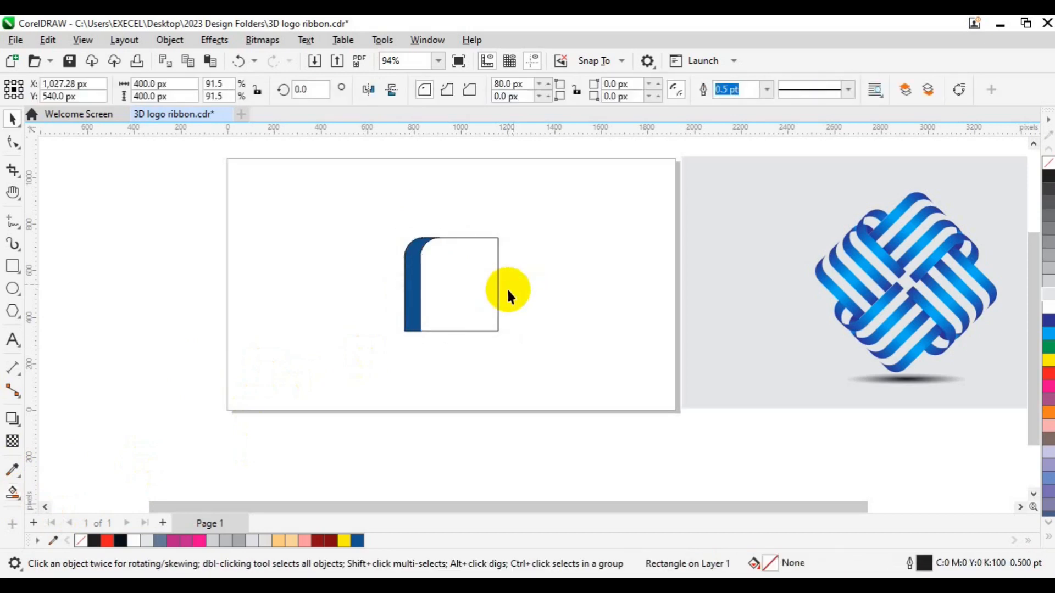
click(415, 293)
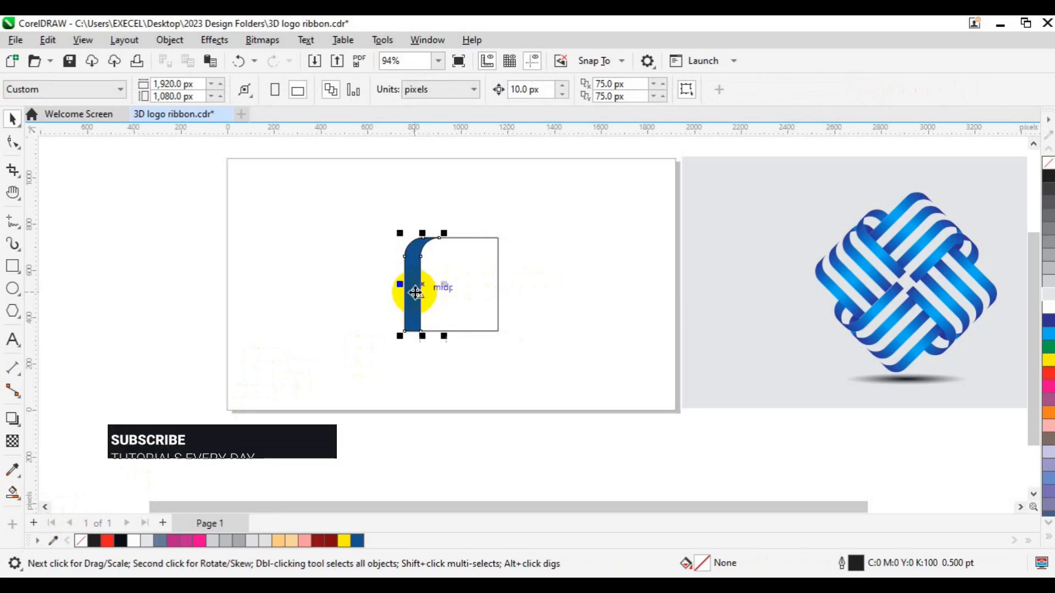
drag(415, 293, 558, 300)
drag(344, 210, 547, 338)
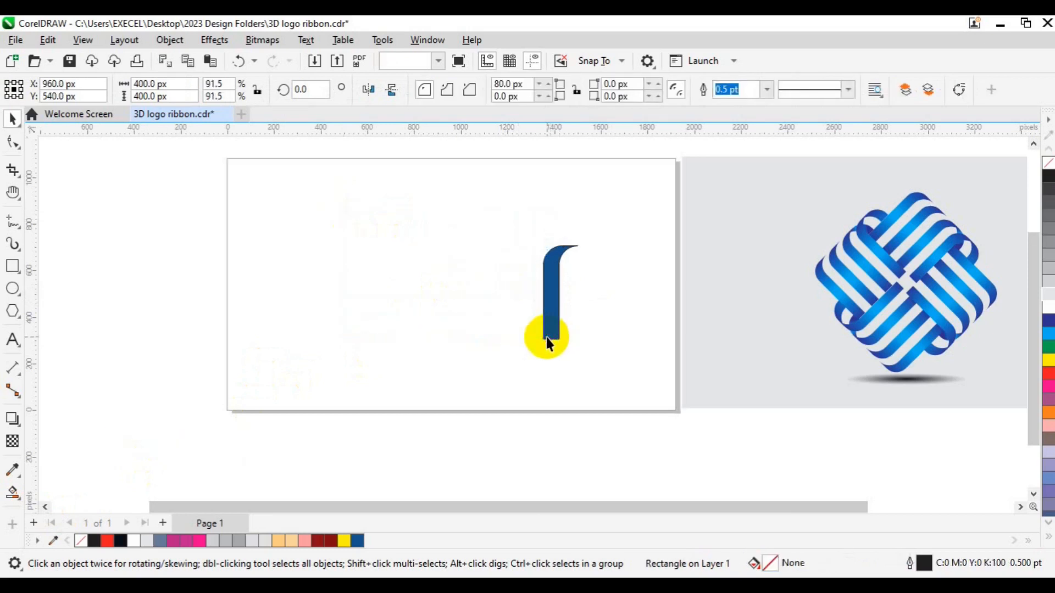
- Remove the outline from the blue curved strip
click(557, 282)
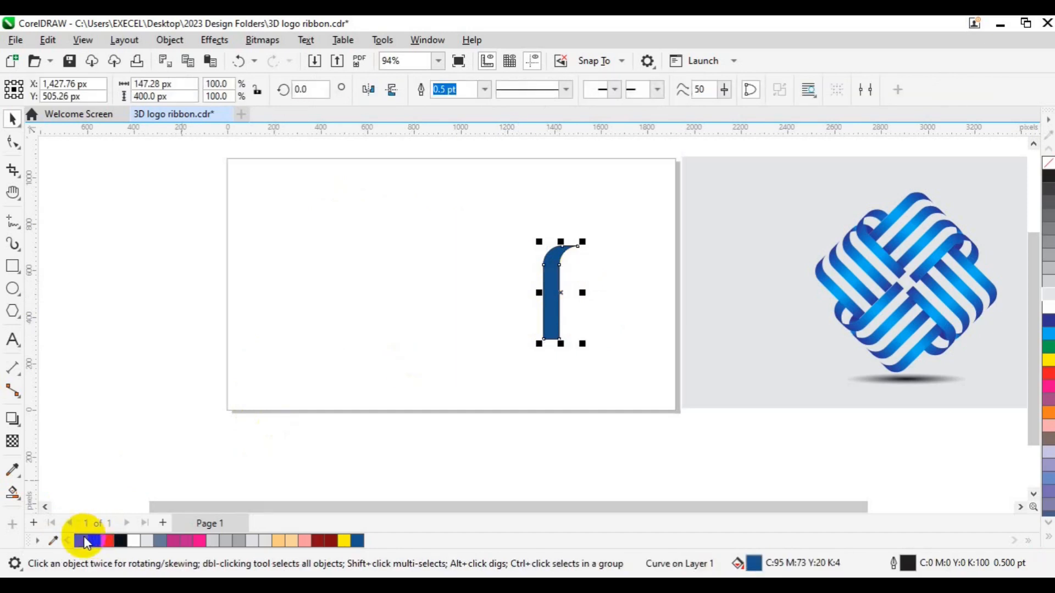
right_click(84, 542)
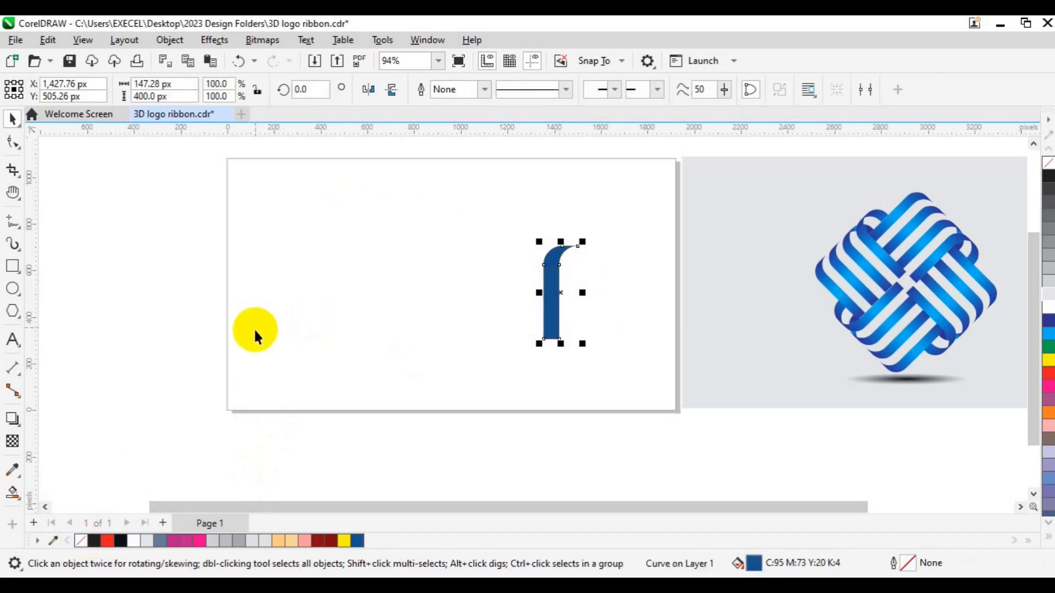
click(310, 345)
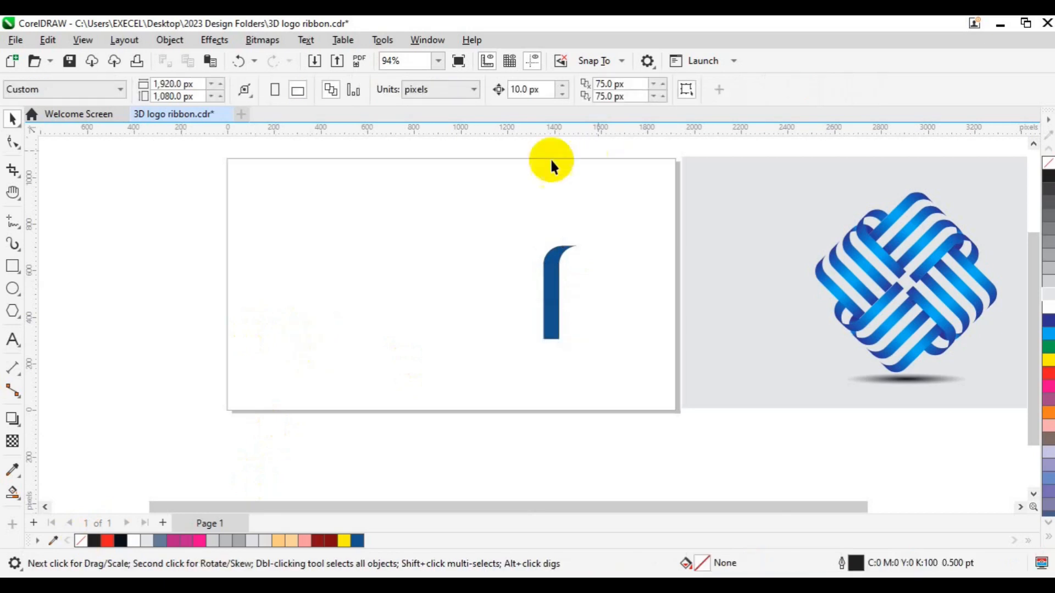
- Apply a linear fountain fill to the strip, running from blue at its upper end to white at its lower end
click(552, 285)
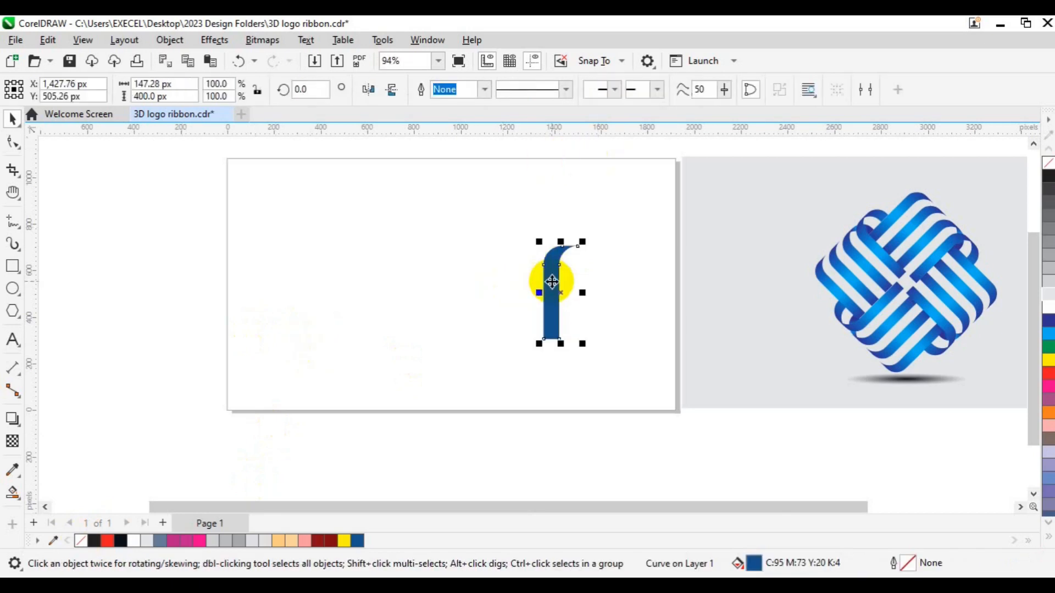
click(14, 498)
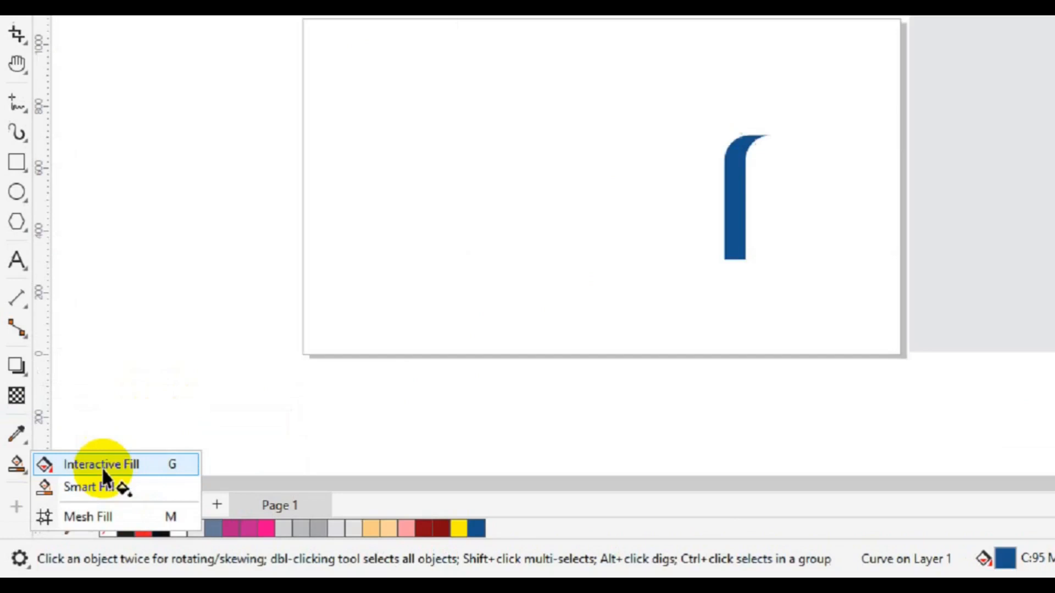
click(137, 412)
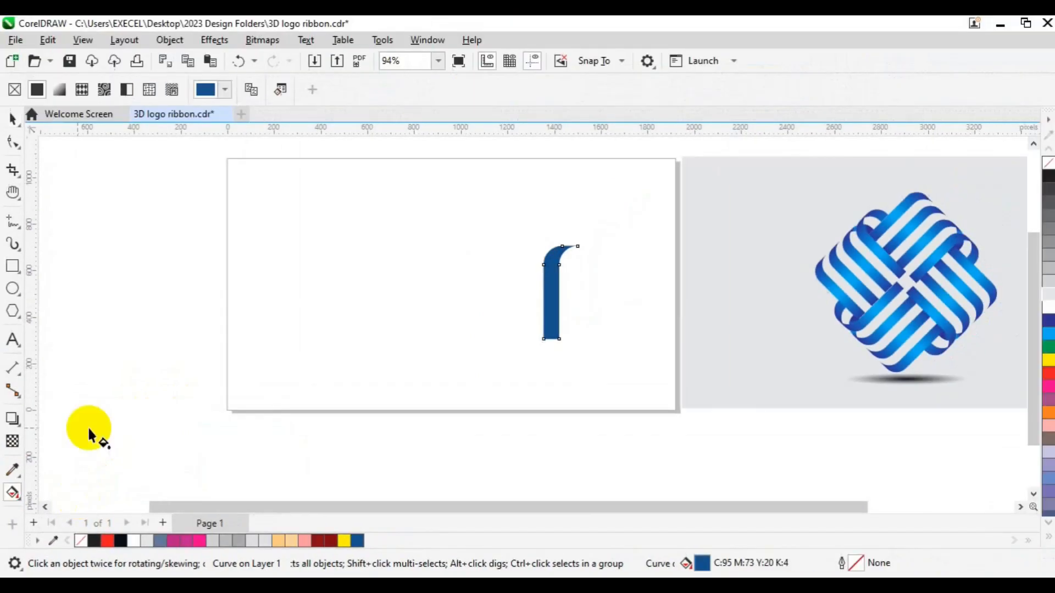
click(61, 97)
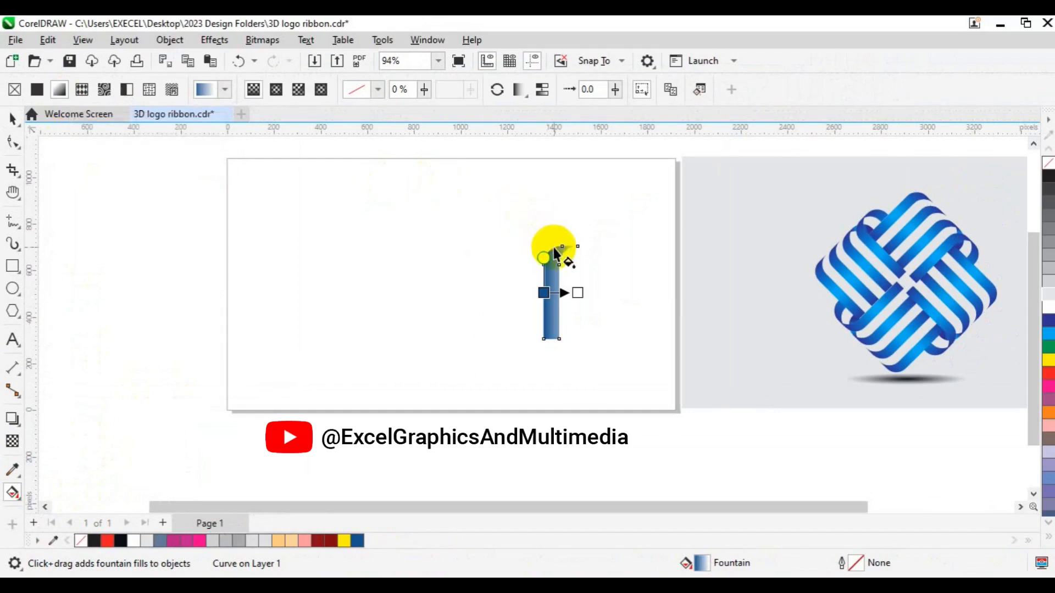
drag(554, 249, 553, 345)
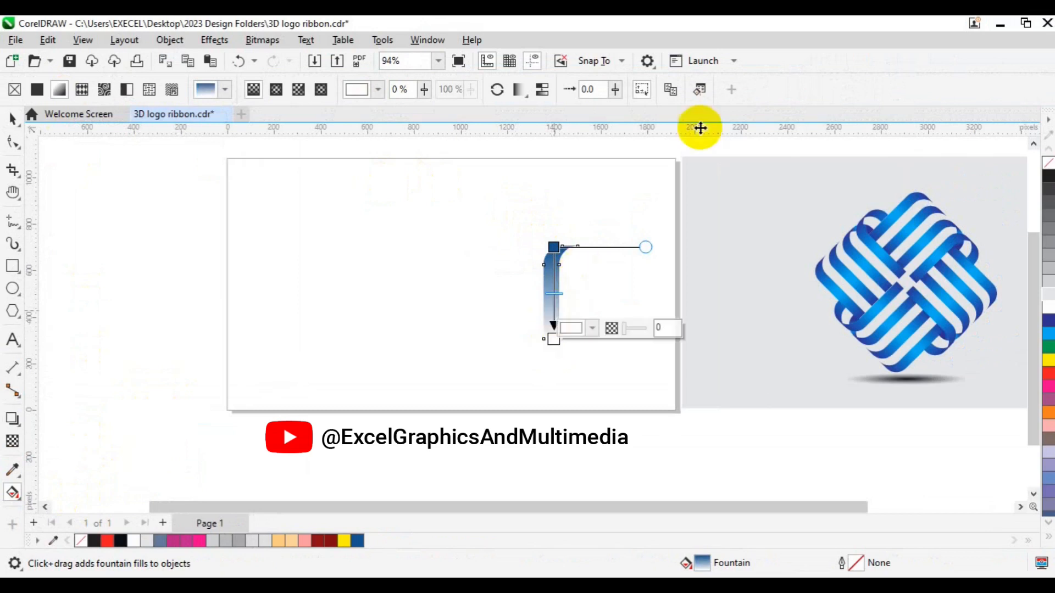
- Copy the blue gradient fill from an upper ribbon of the finished logo onto the strip
click(668, 89)
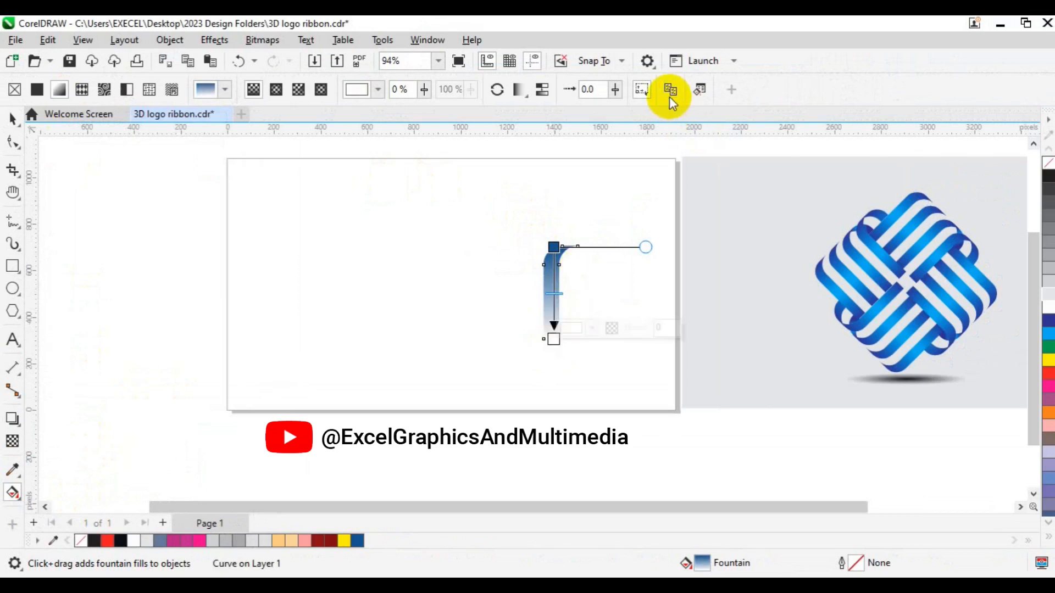
click(895, 225)
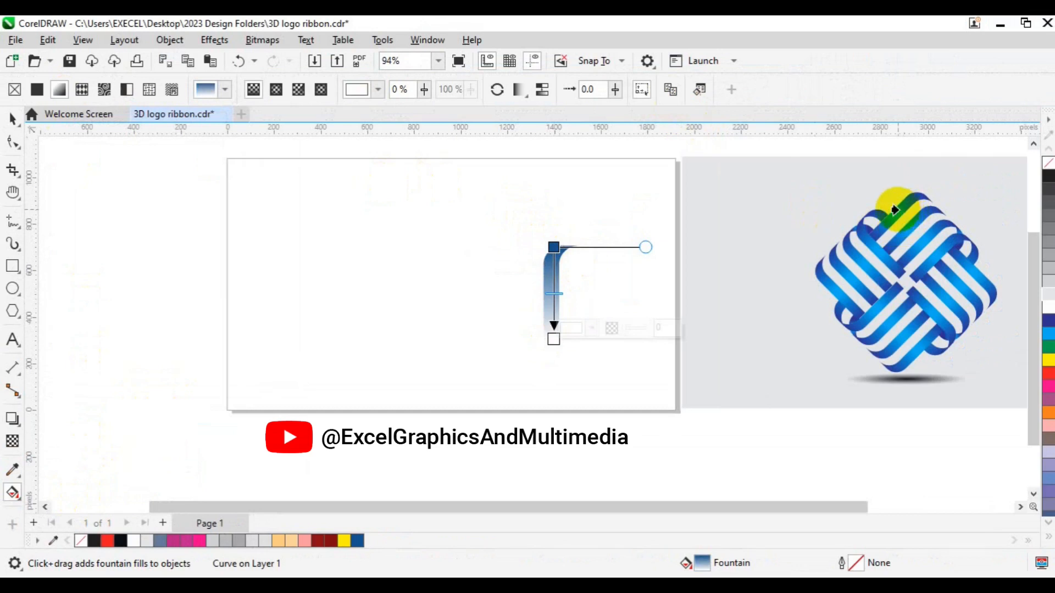
click(898, 209)
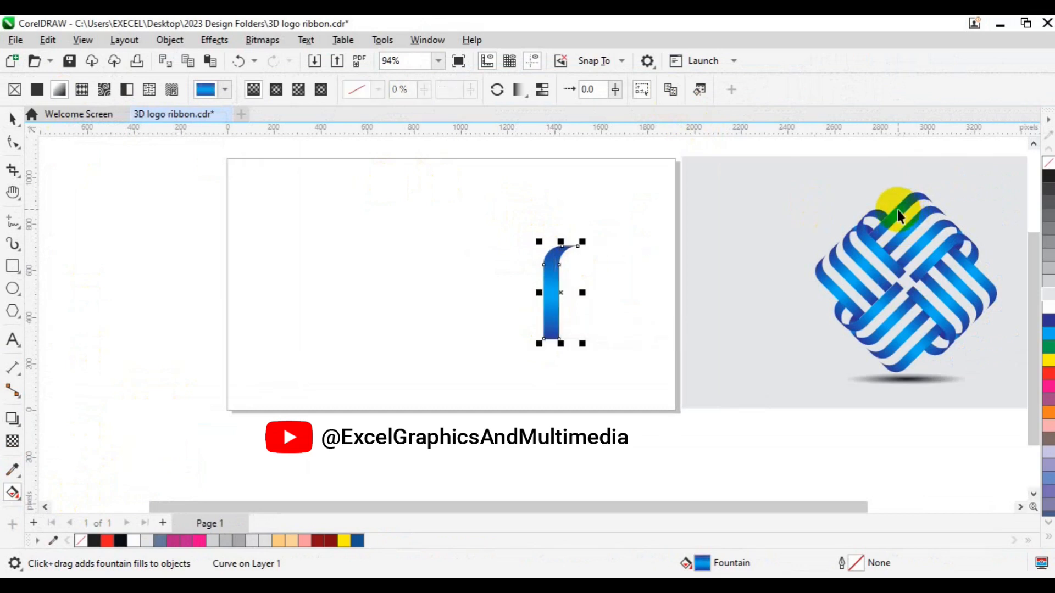
key(space)
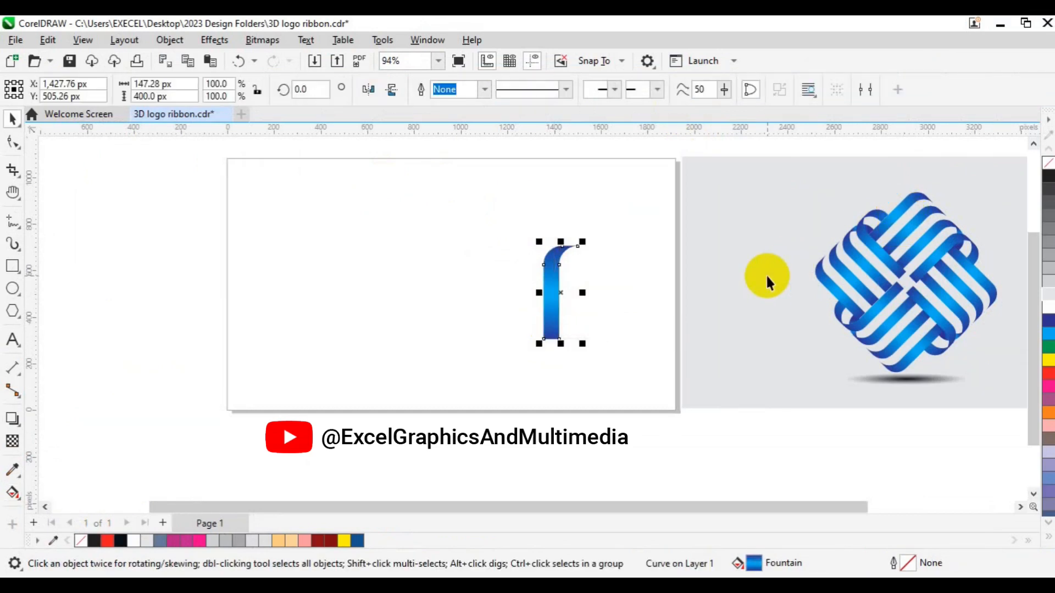
- Move the gradient strip to the left half of the page and add six evenly spaced copies side by side, edge to edge
drag(556, 293, 392, 297)
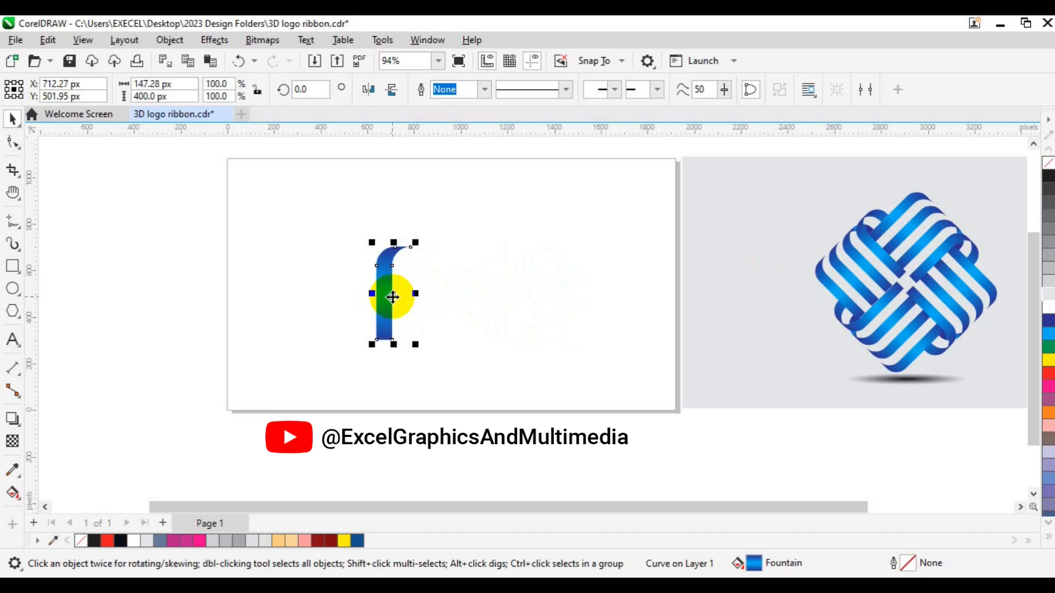
scroll(393, 296, up, 2)
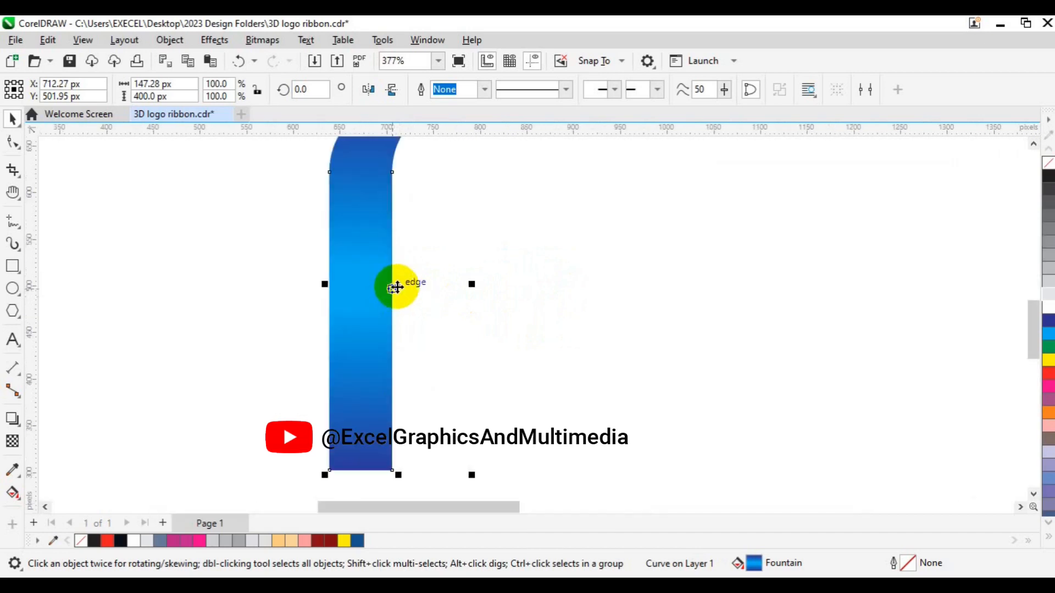
drag(396, 287, 460, 284)
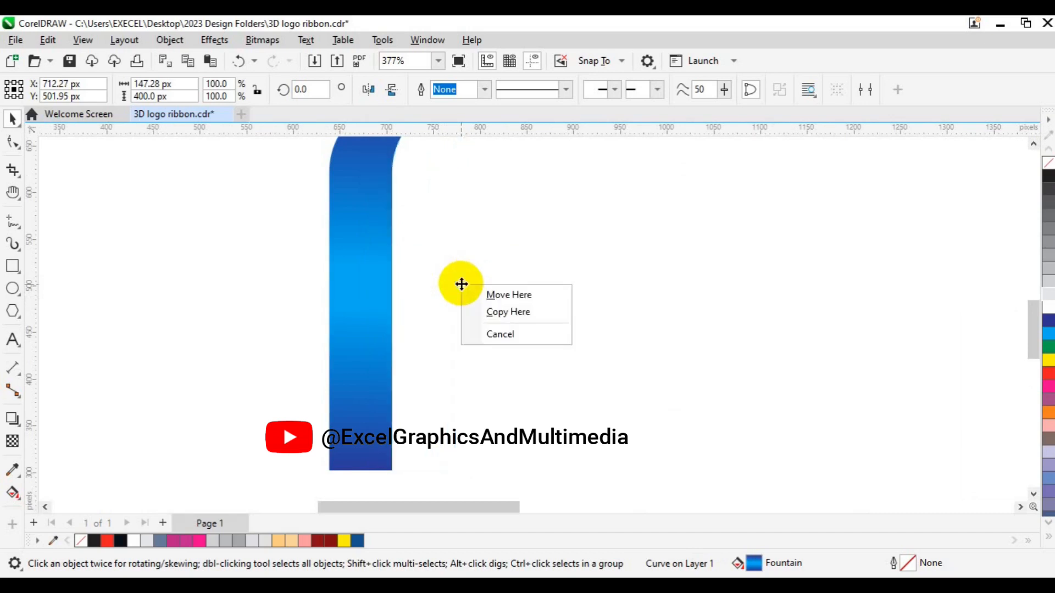
click(517, 319)
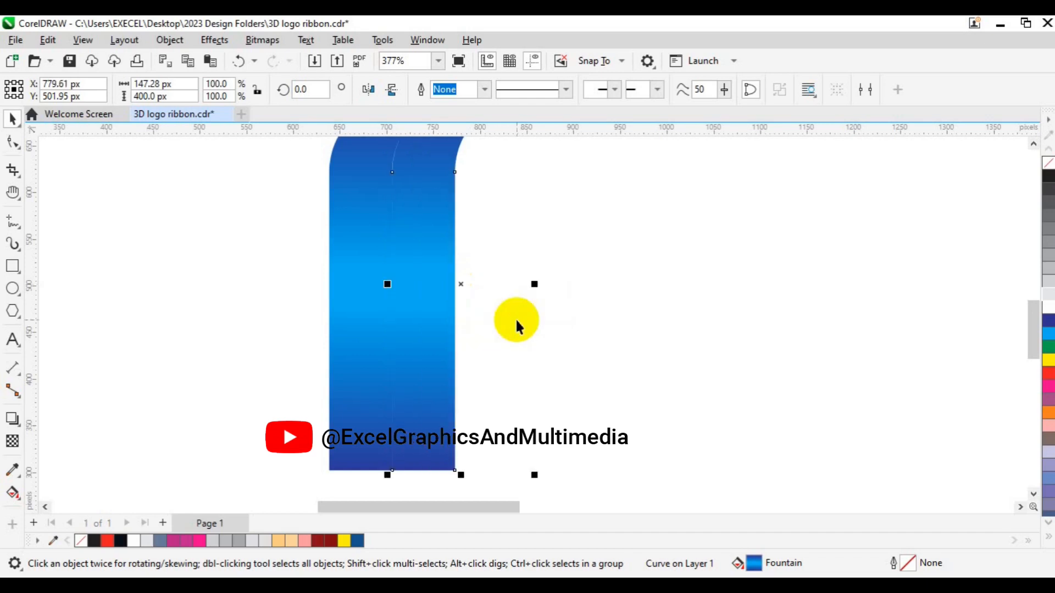
key(ctrl+r)
key(ctrl+r)
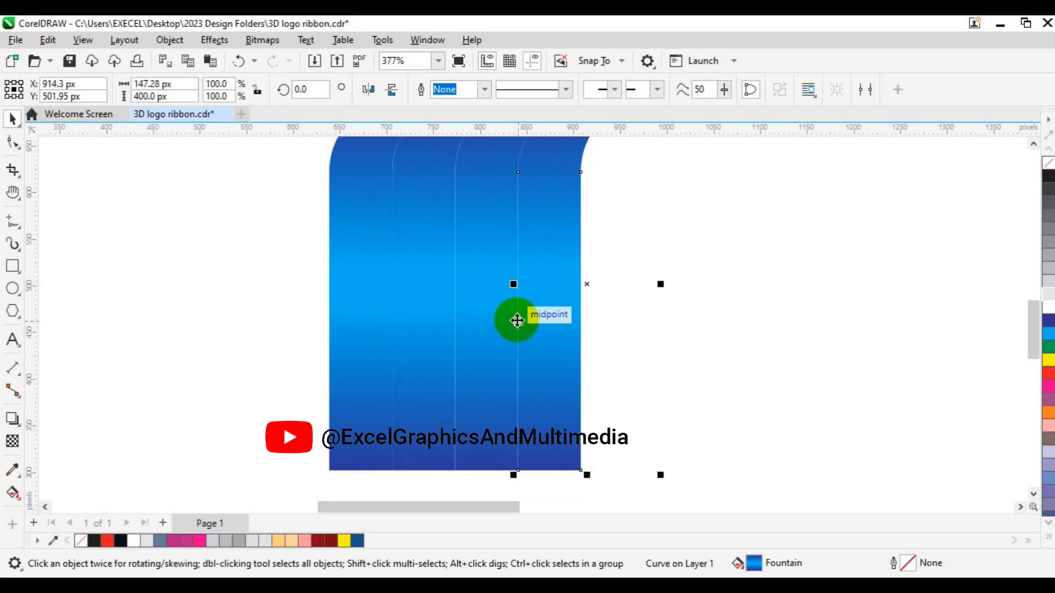
key(ctrl+r)
key(ctrl+r)
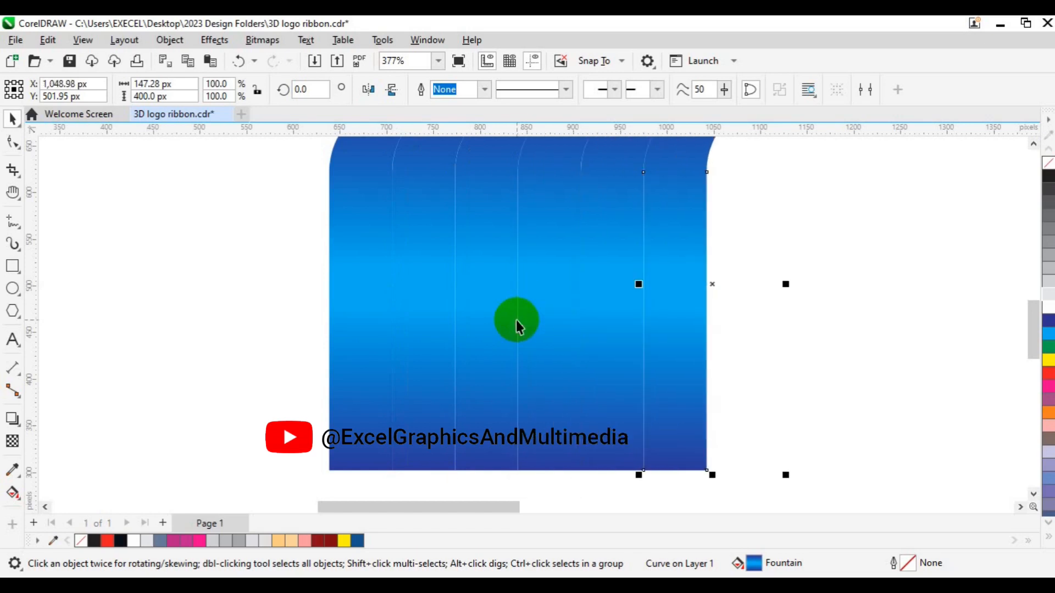
key(ctrl+r)
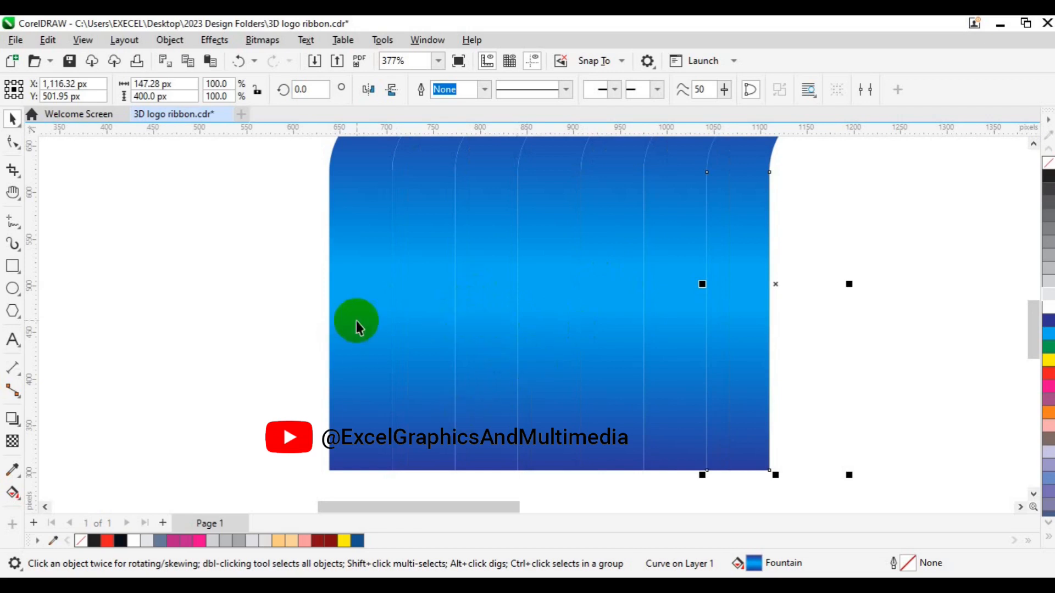
- Delete the second, fourth and sixth strips so that gaps one strip wide separate the four others
click(251, 328)
click(416, 463)
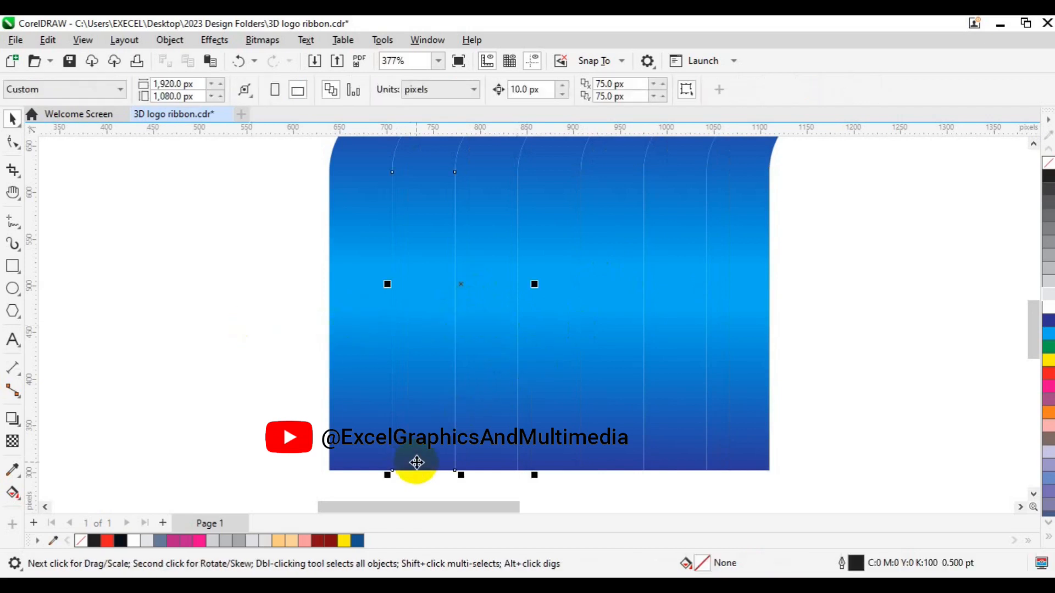
click(565, 455)
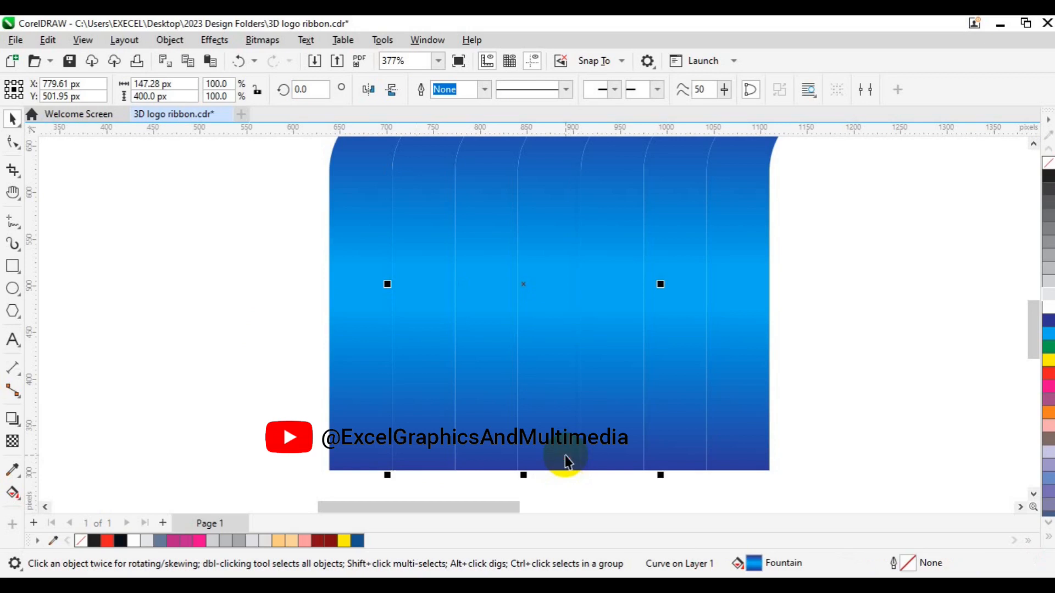
shift+click(687, 463)
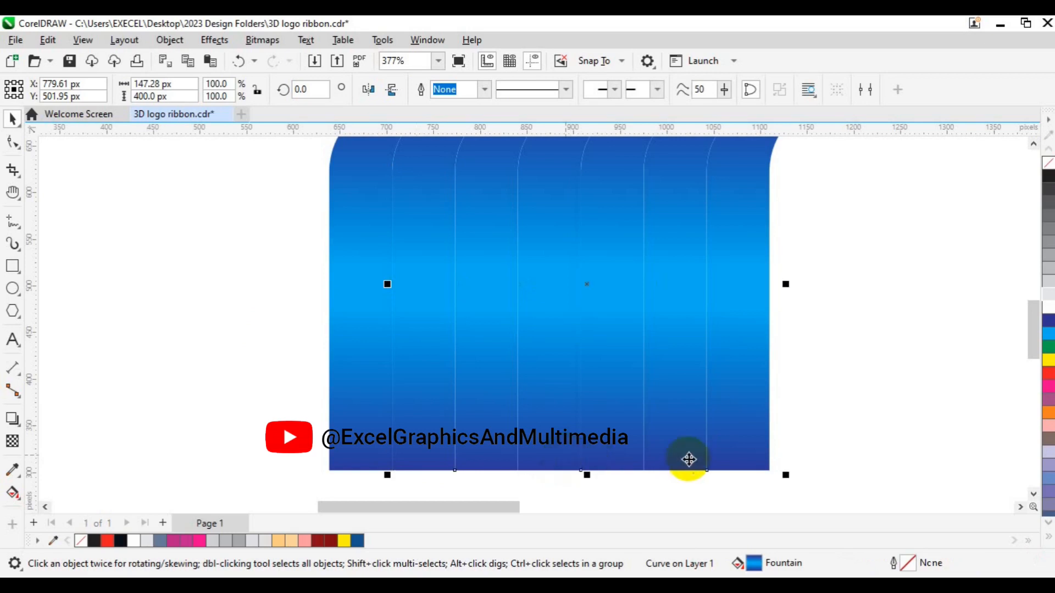
key(Delete)
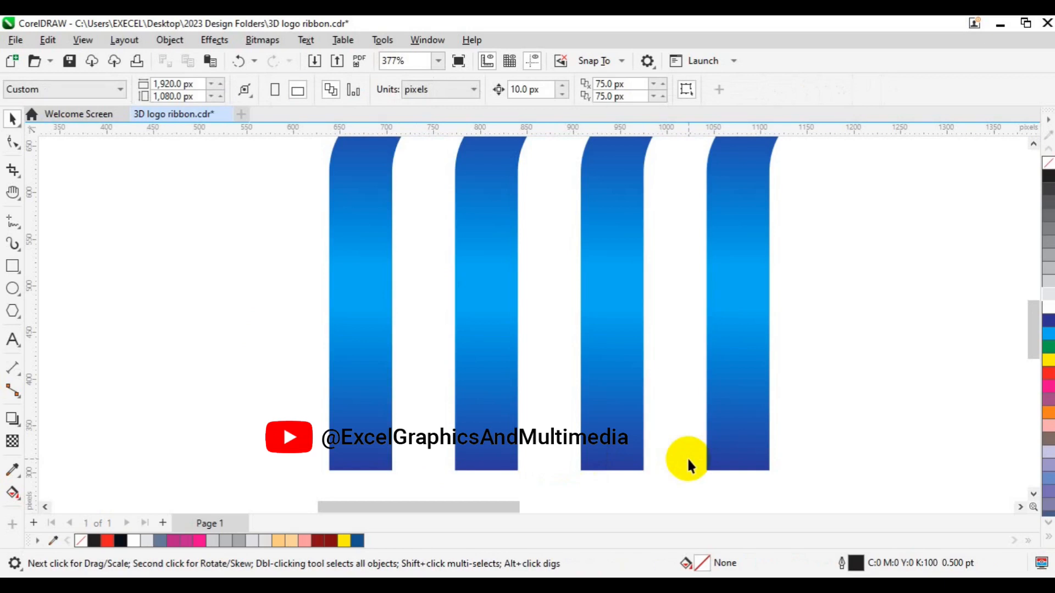
- Move the four strips together up and to the left on the page
scroll(687, 457, down, 2)
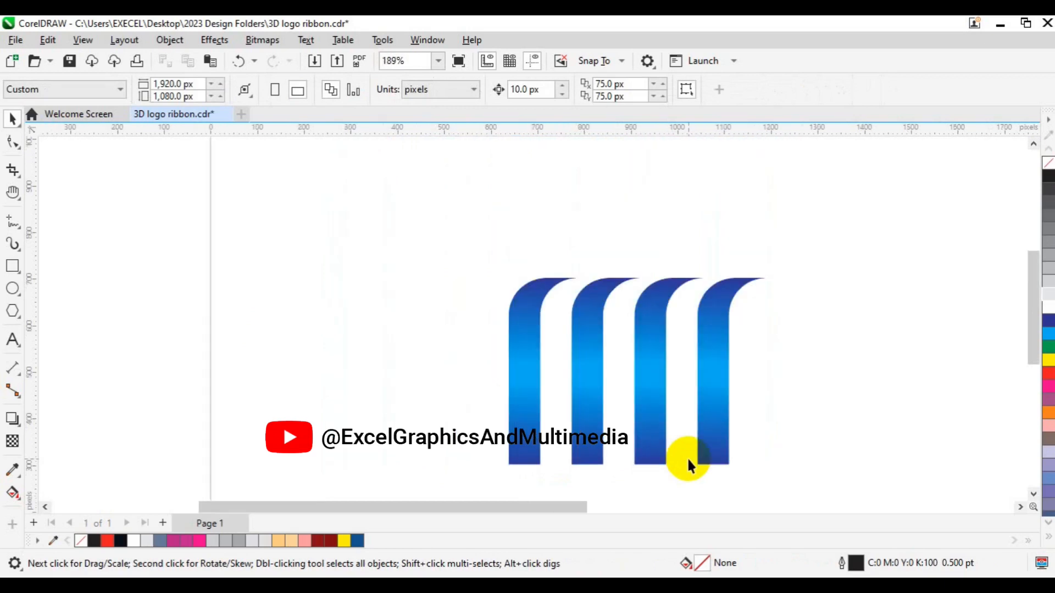
drag(452, 256, 862, 467)
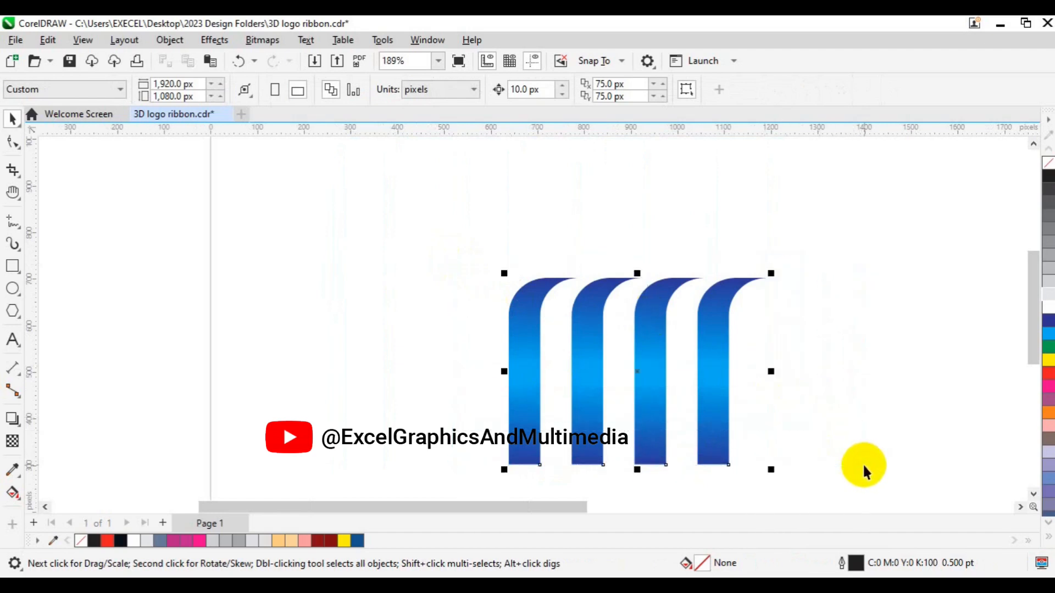
drag(652, 370, 567, 293)
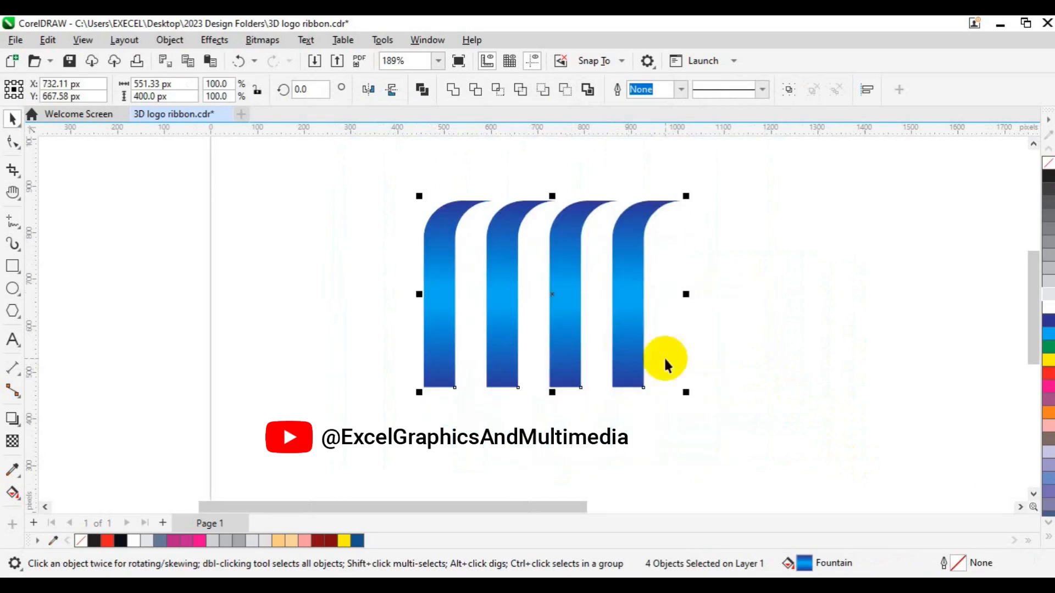
click(739, 344)
- Copy the rightmost strip to the page's left edge and draw a rectangle about 326 × 199 px over the copy's curved upper part
click(627, 363)
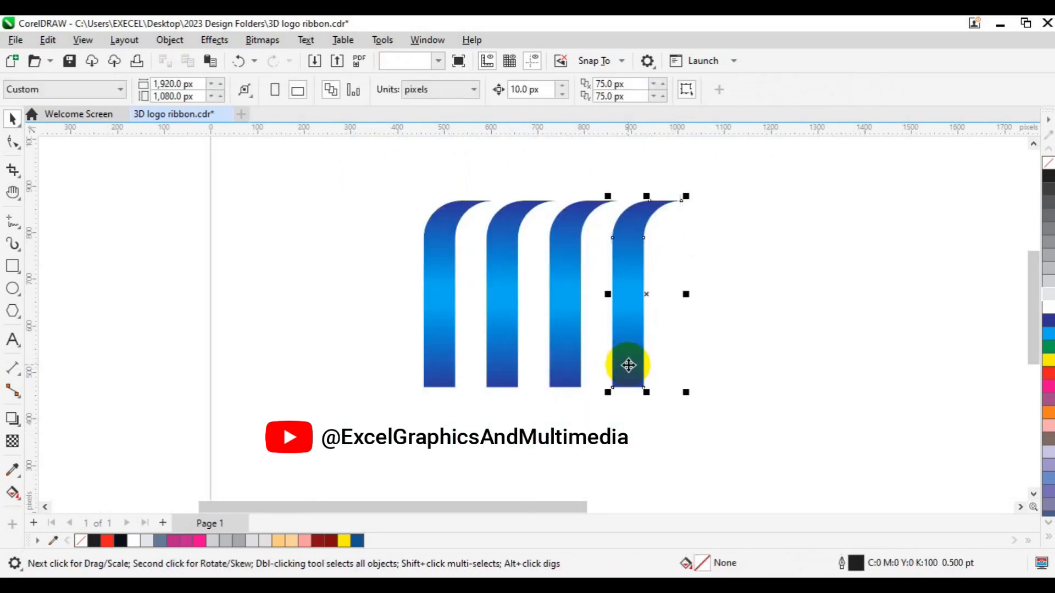
mouse_move(628, 365)
mouse_down()
mouse_move(678, 266)
mouse_move(571, 332)
mouse_move(276, 461)
mouse_move(184, 436)
mouse_move(235, 323)
mouse_move(255, 311)
mouse_up()
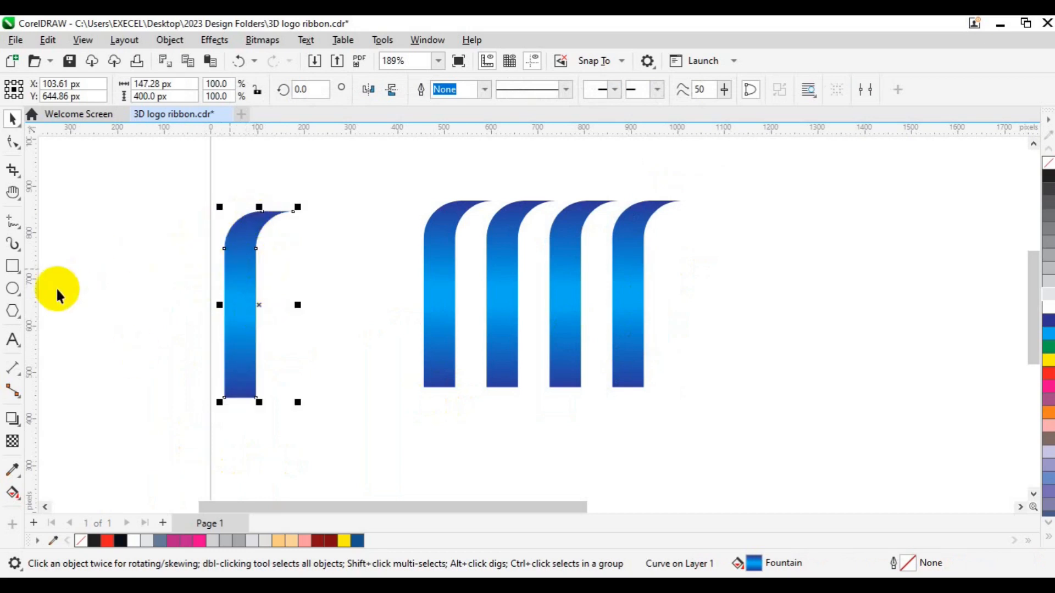
click(13, 267)
drag(185, 179, 337, 271)
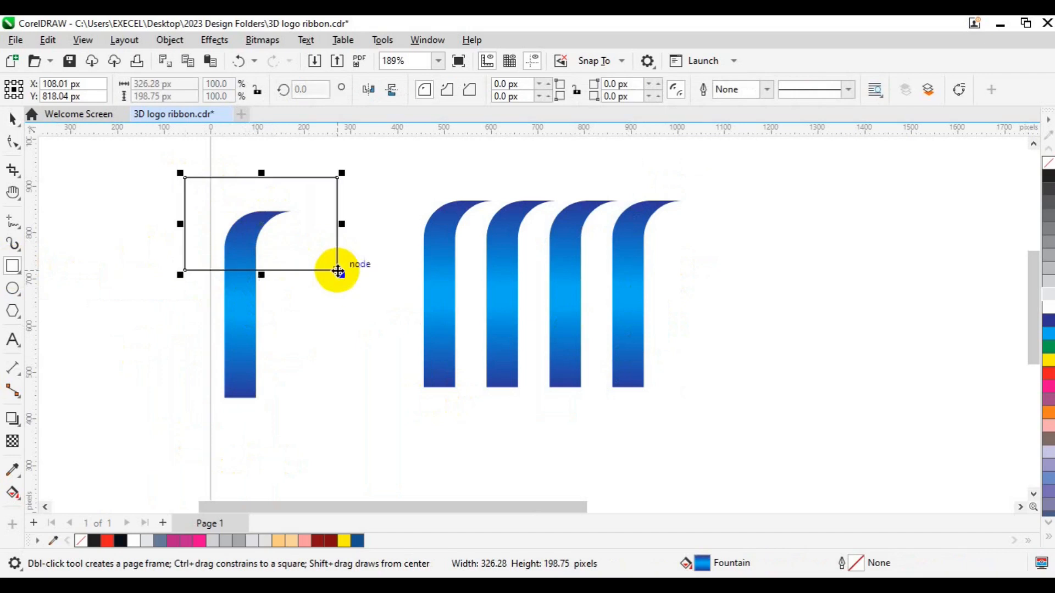
- Intersect the rectangle with the copied strip to create a short curved piece, and delete the rectangle
key(space)
shift+click(246, 361)
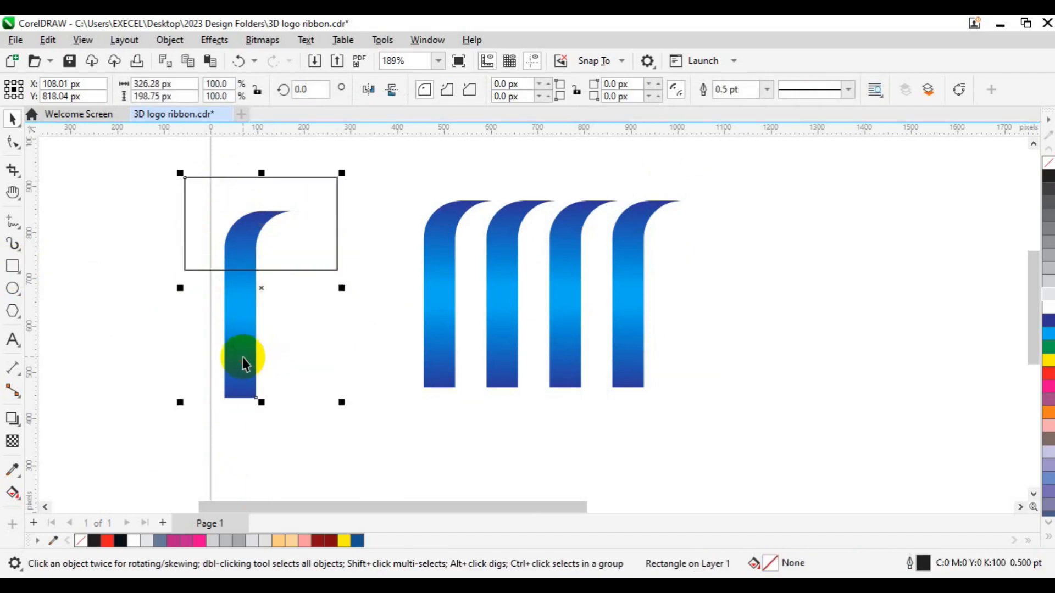
click(494, 91)
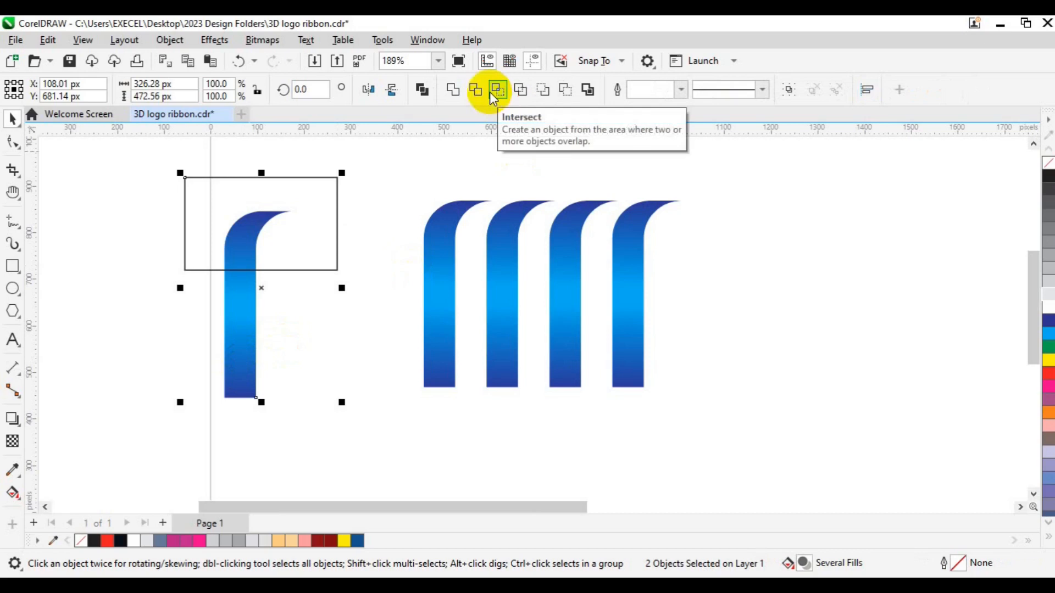
click(494, 90)
click(390, 180)
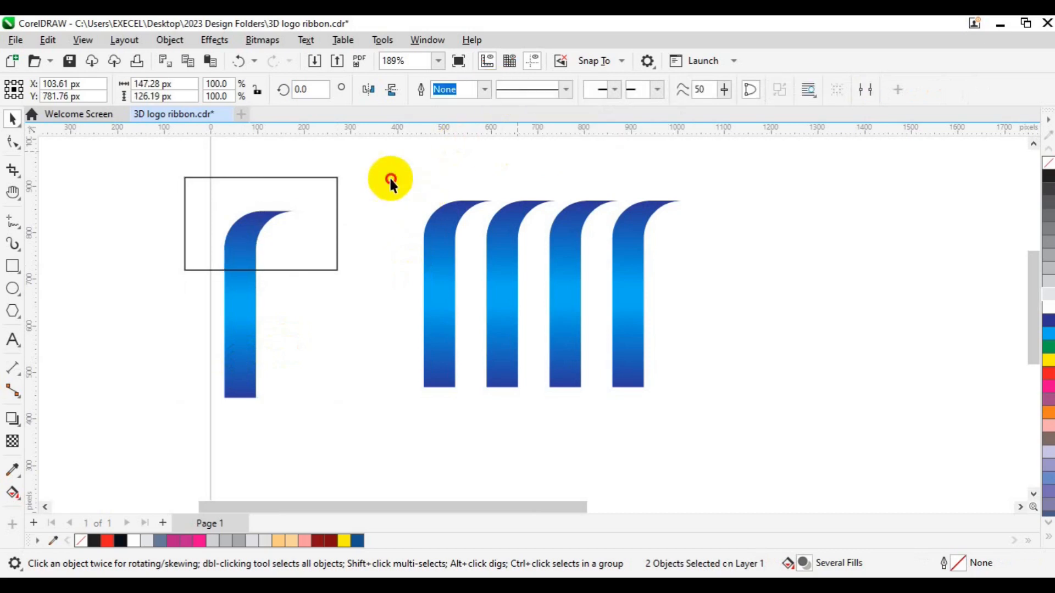
click(318, 201)
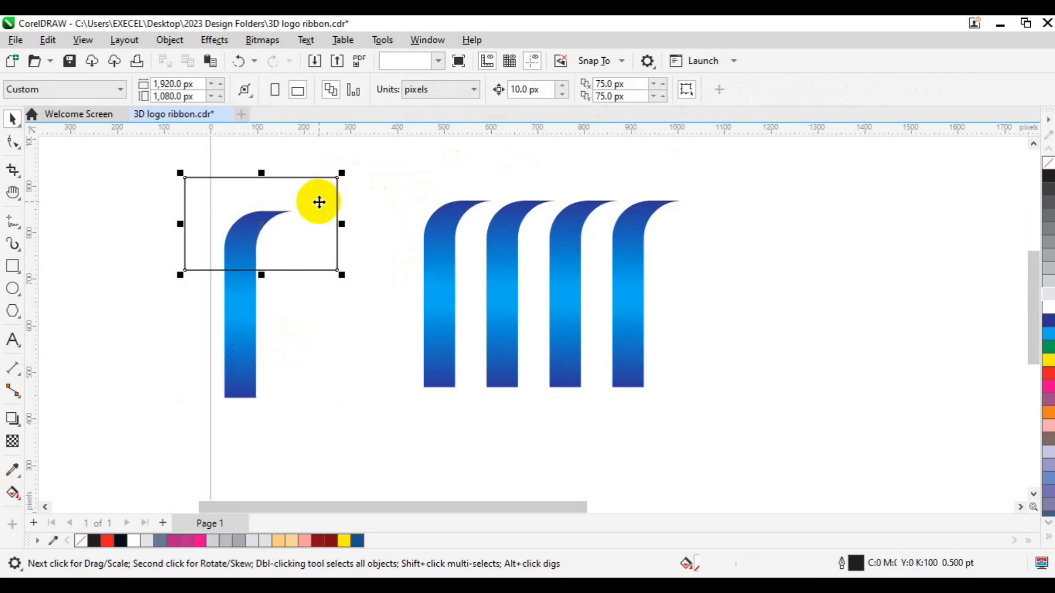
key(Delete)
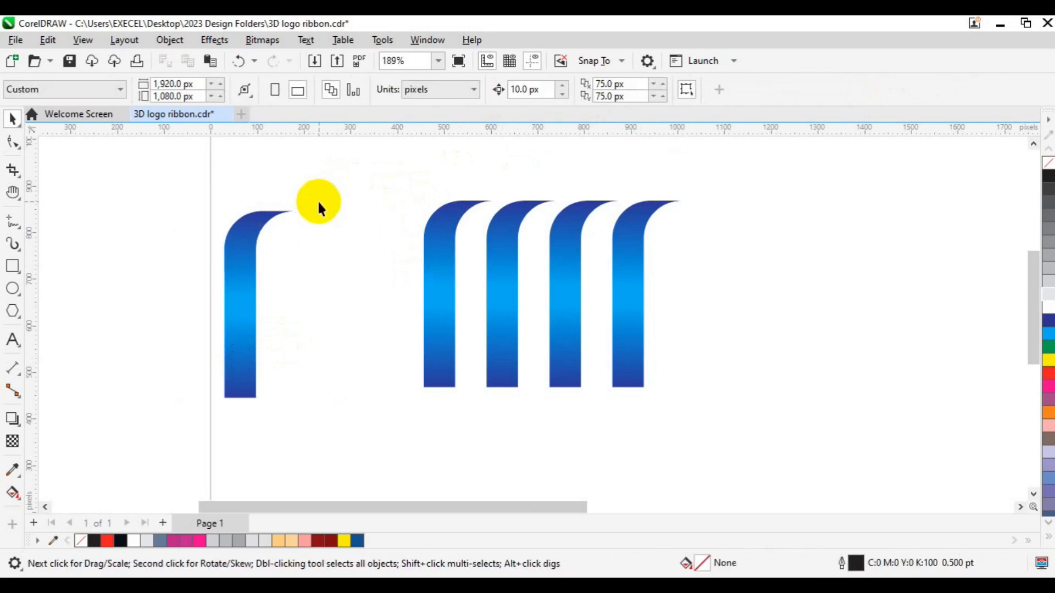
- Move the short curved piece beside the upper end of the rightmost strip and delete the leftover strip copy
click(248, 232)
drag(249, 230, 671, 224)
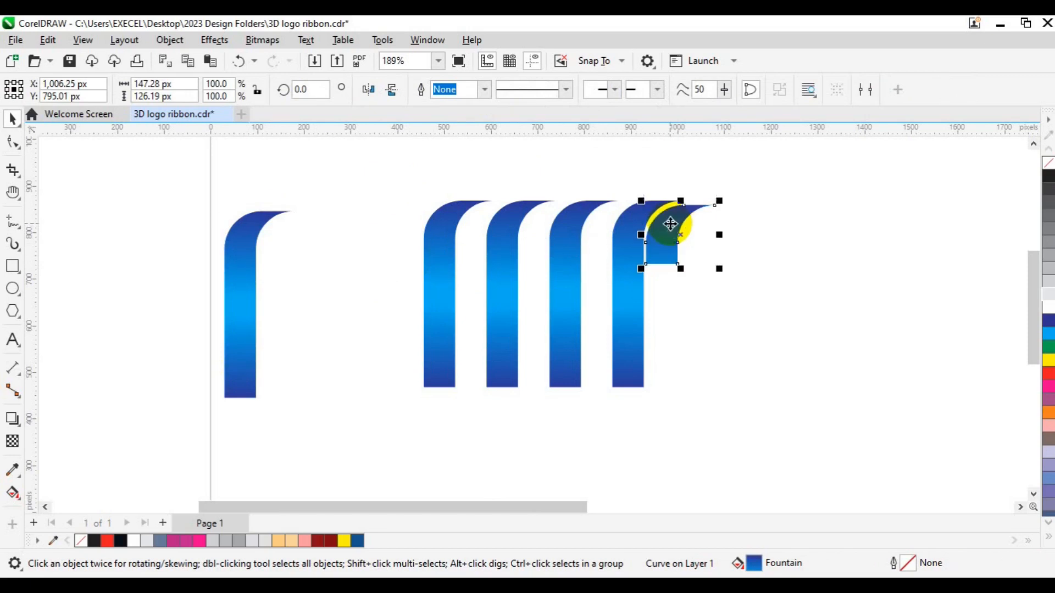
click(239, 302)
key(Delete)
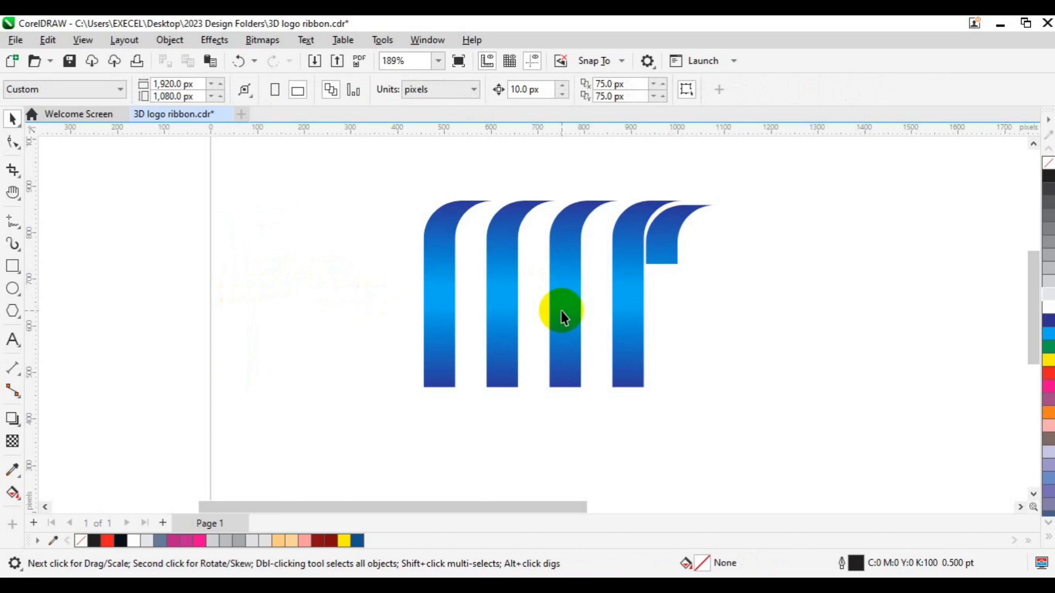
- Mirror the short curved piece horizontally and align its upper edge with the rightmost strip's curve to form an arch
scroll(562, 311, up, 1)
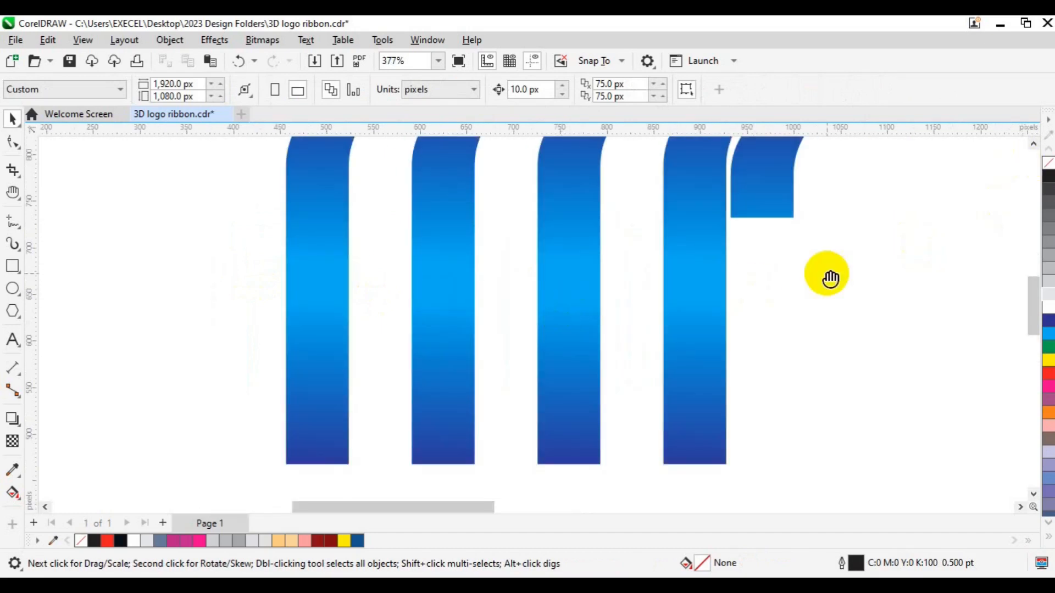
key(h)
drag(829, 236, 663, 395)
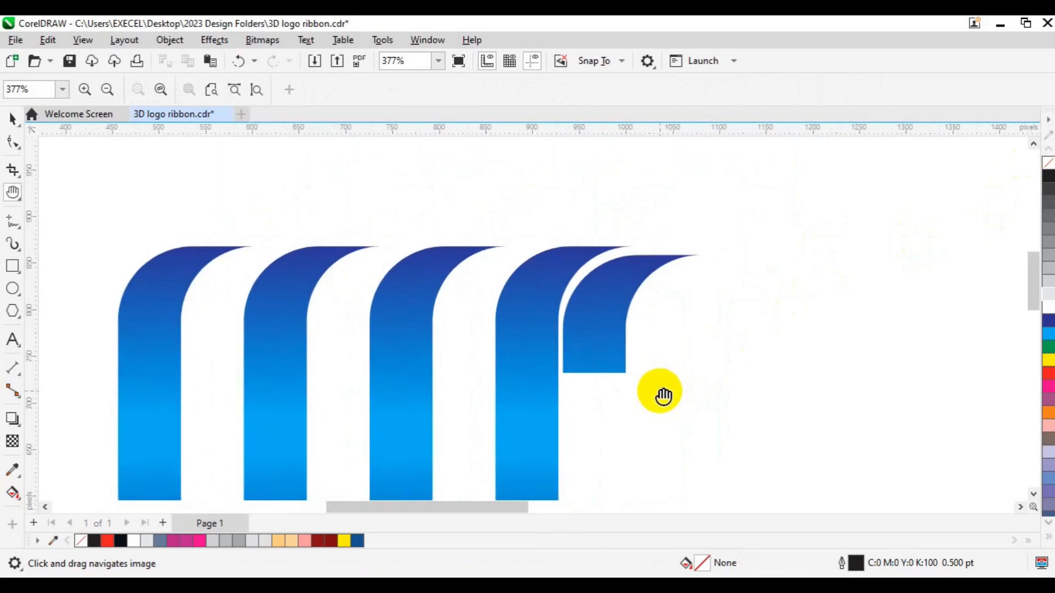
key(space)
click(613, 358)
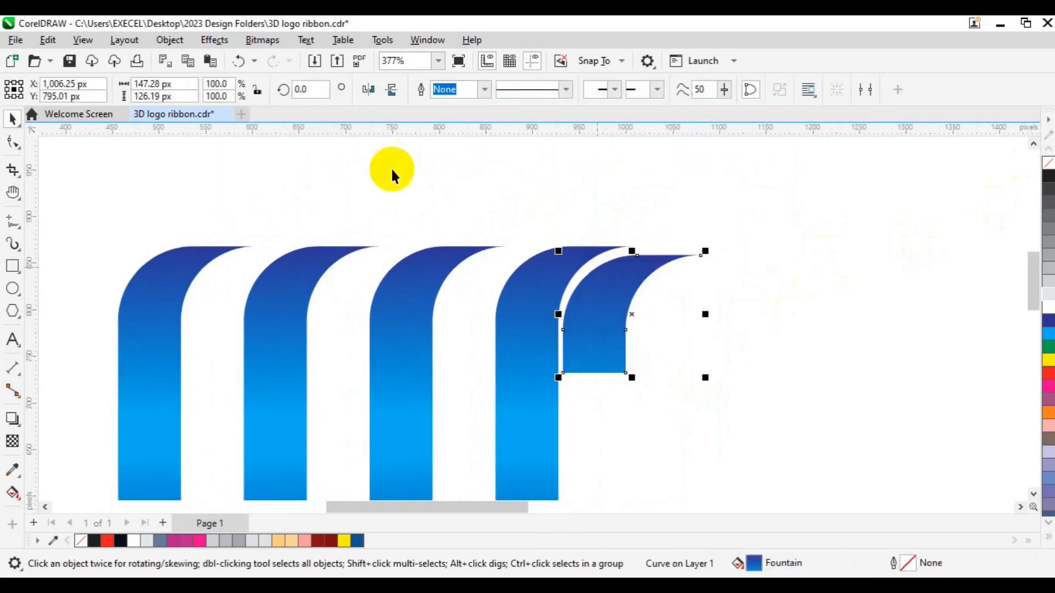
click(394, 91)
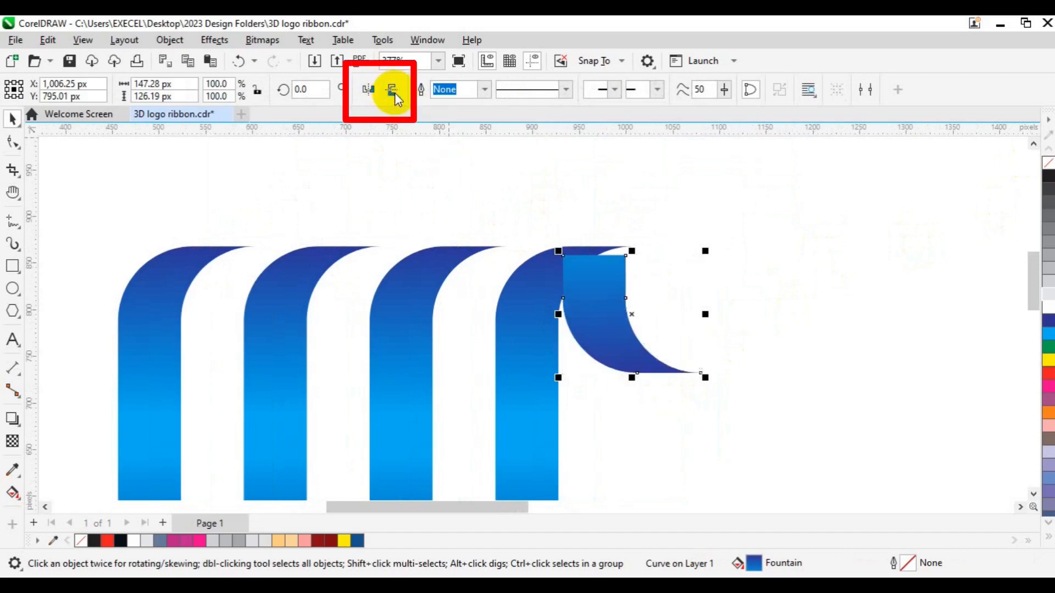
click(377, 94)
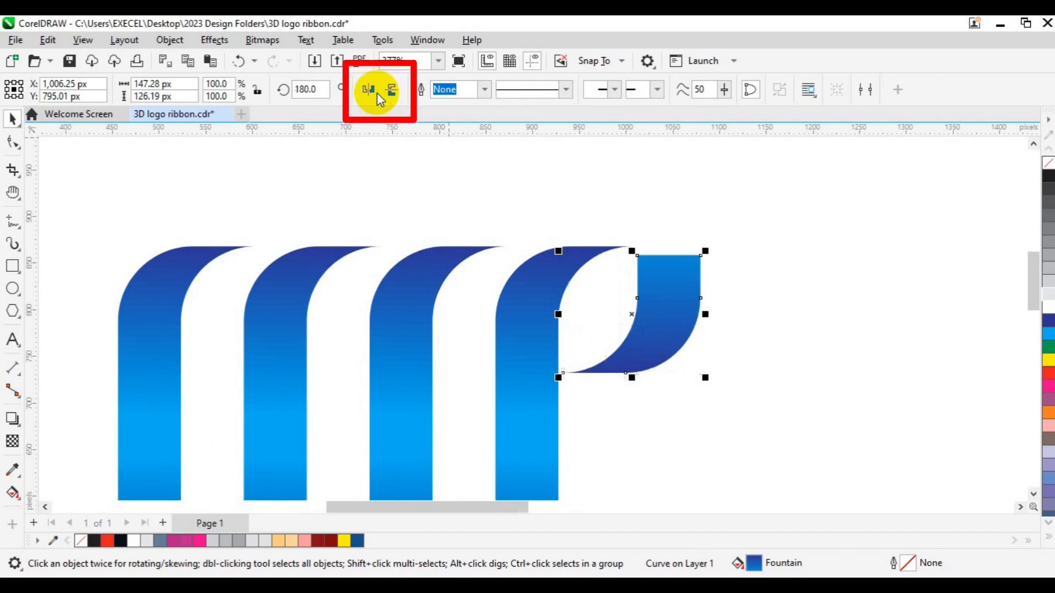
click(392, 93)
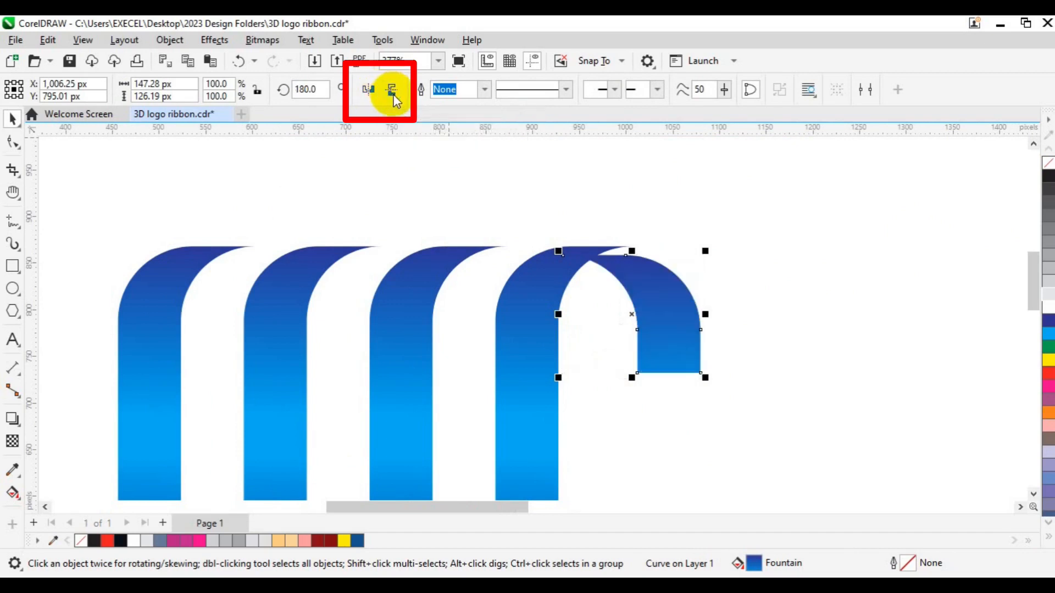
mouse_move(643, 315)
mouse_down()
mouse_move(680, 304)
mouse_move(639, 305)
mouse_up()
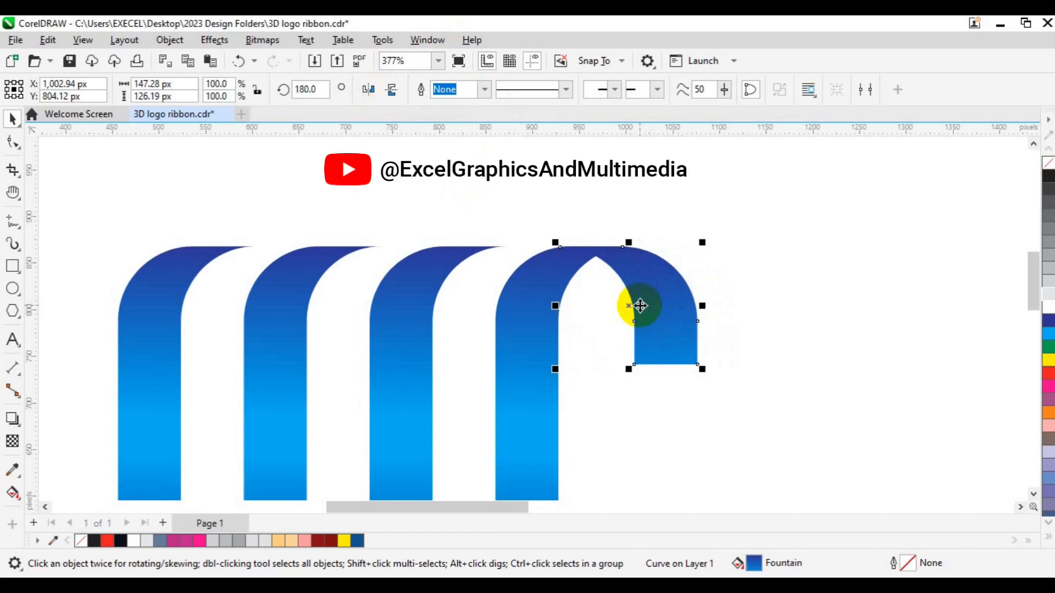
- Duplicate the mirrored curved piece and place the copy against the curved upper end of the third strip
scroll(641, 305, up, 1)
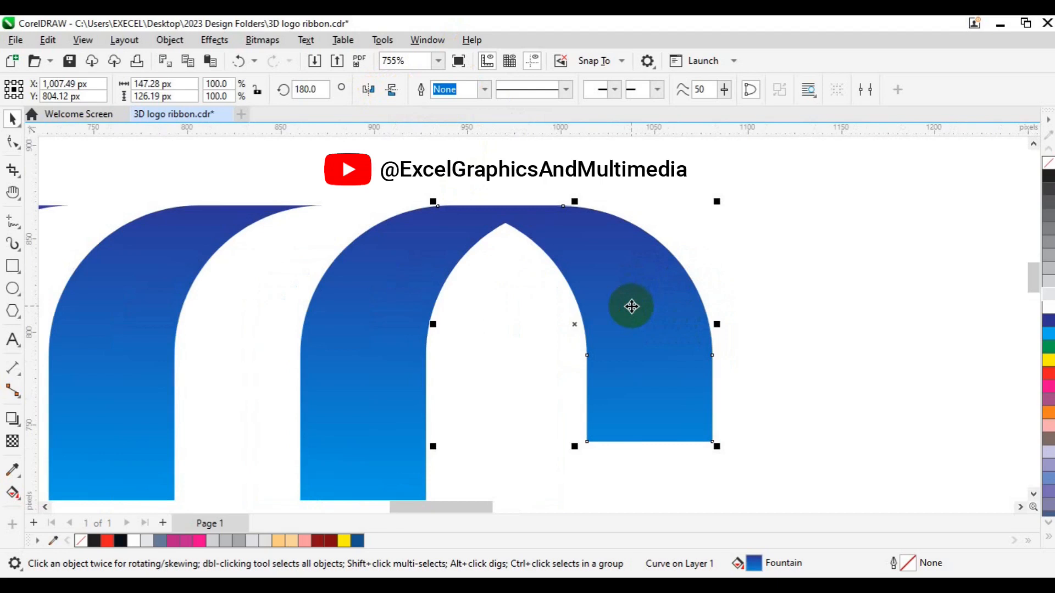
key(ctrl+d)
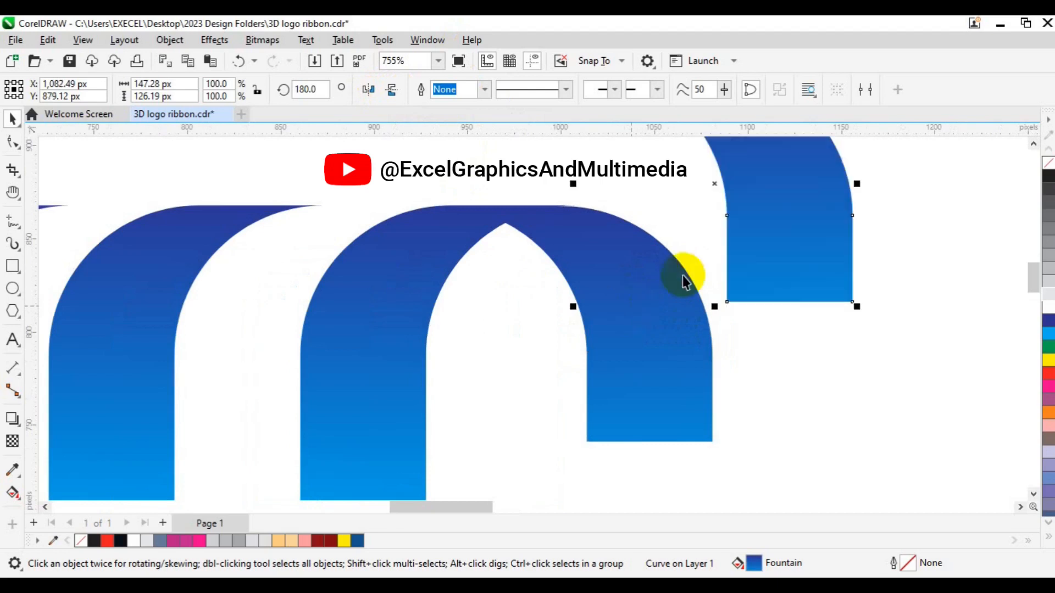
drag(717, 186, 318, 324)
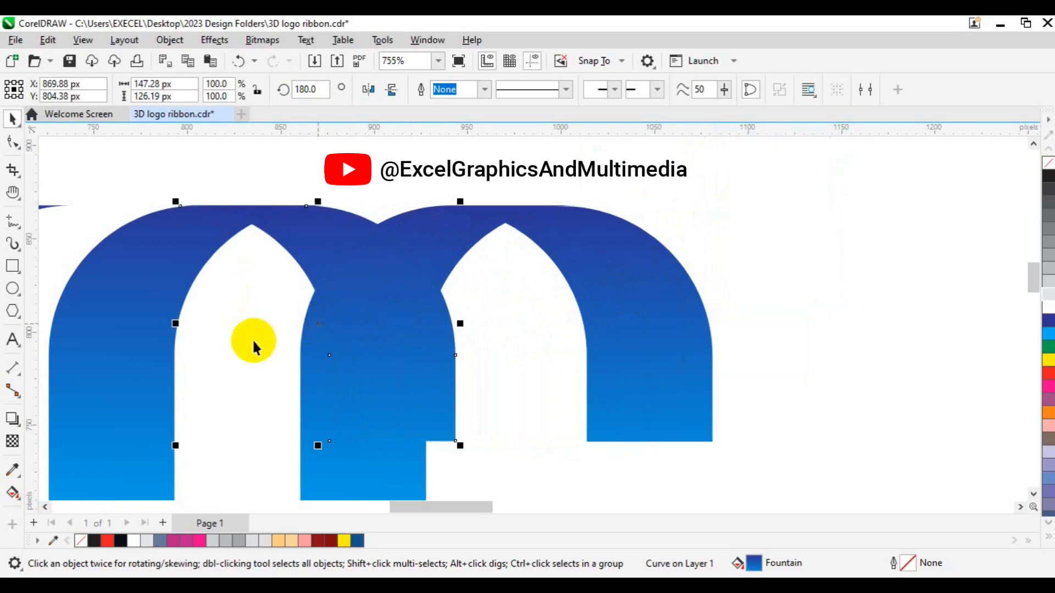
- Apply a diagonal dark-to-light-to-dark blue fountain fill across the copied curved piece, then adjust its endpoint and light colour stop
click(13, 493)
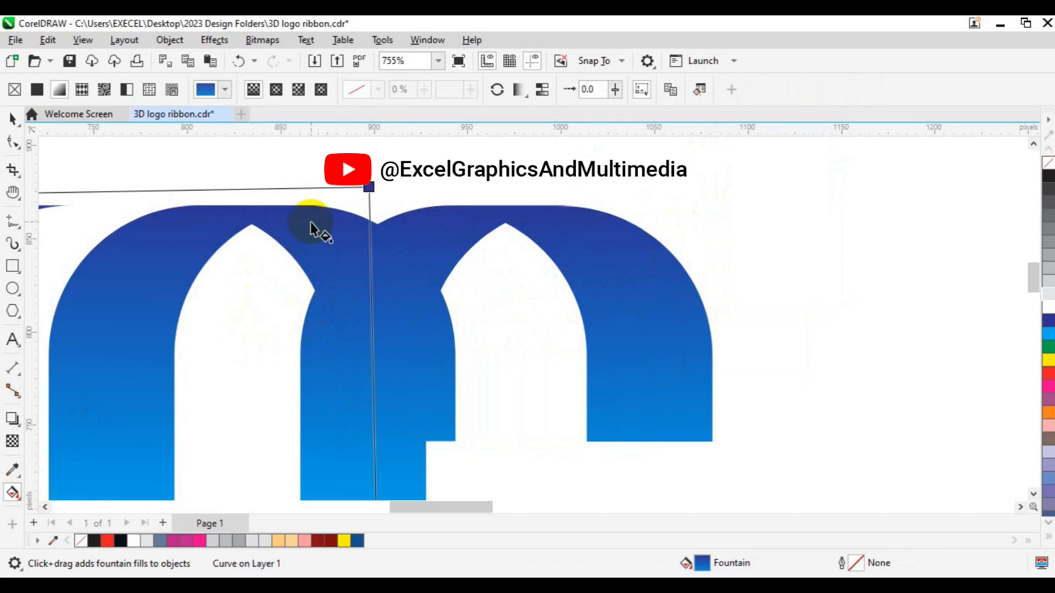
drag(311, 222, 446, 375)
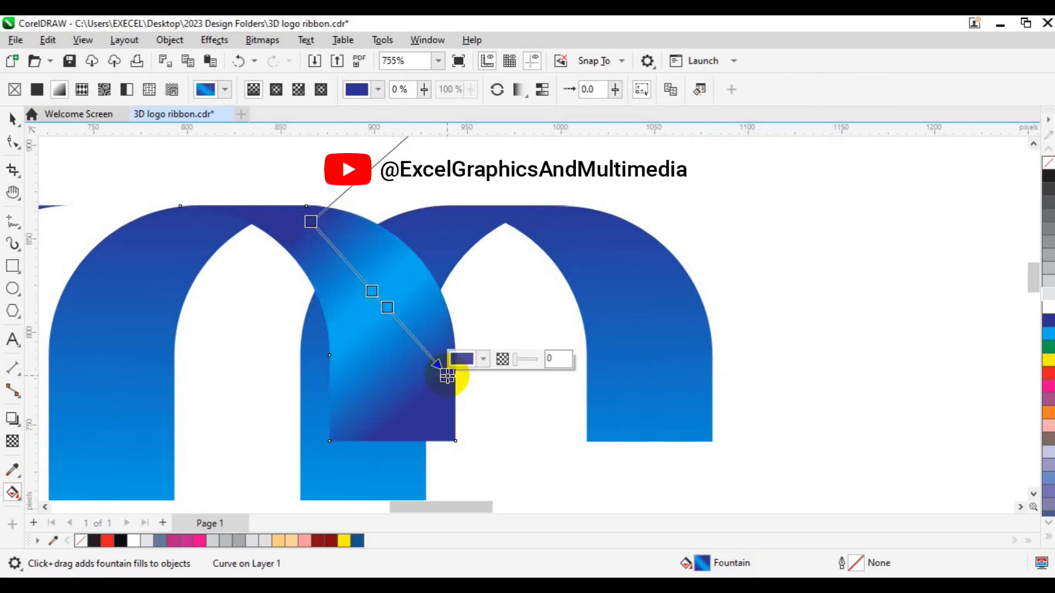
drag(446, 376, 426, 349)
click(363, 282)
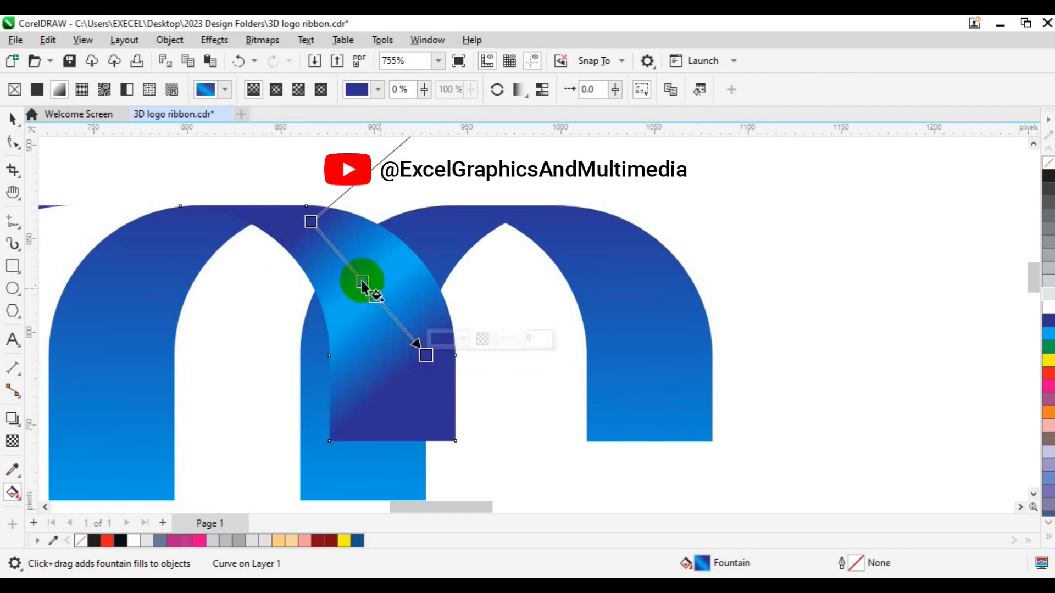
drag(362, 281, 354, 273)
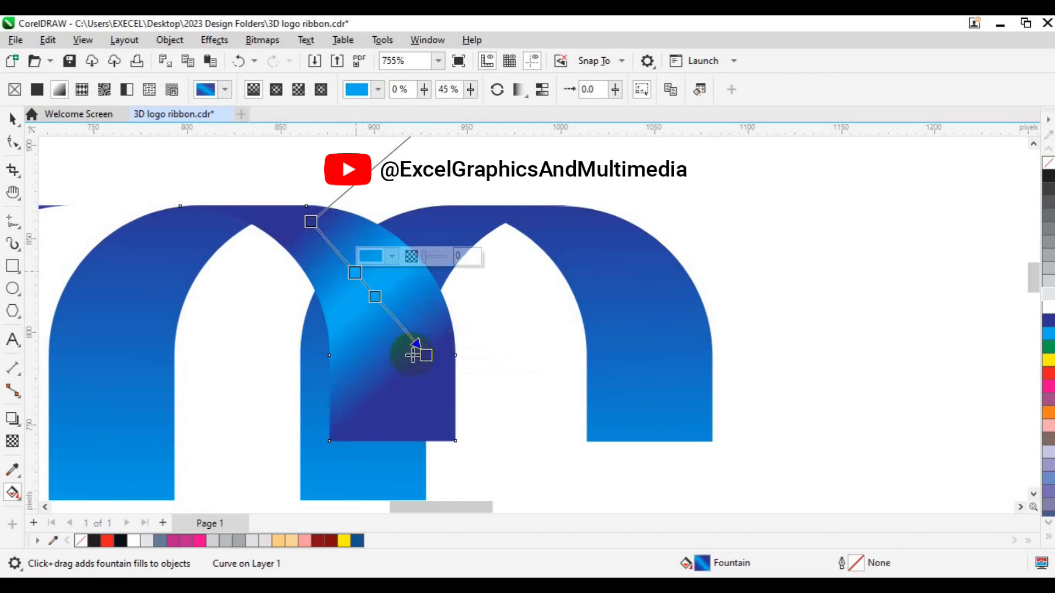
drag(431, 355, 435, 349)
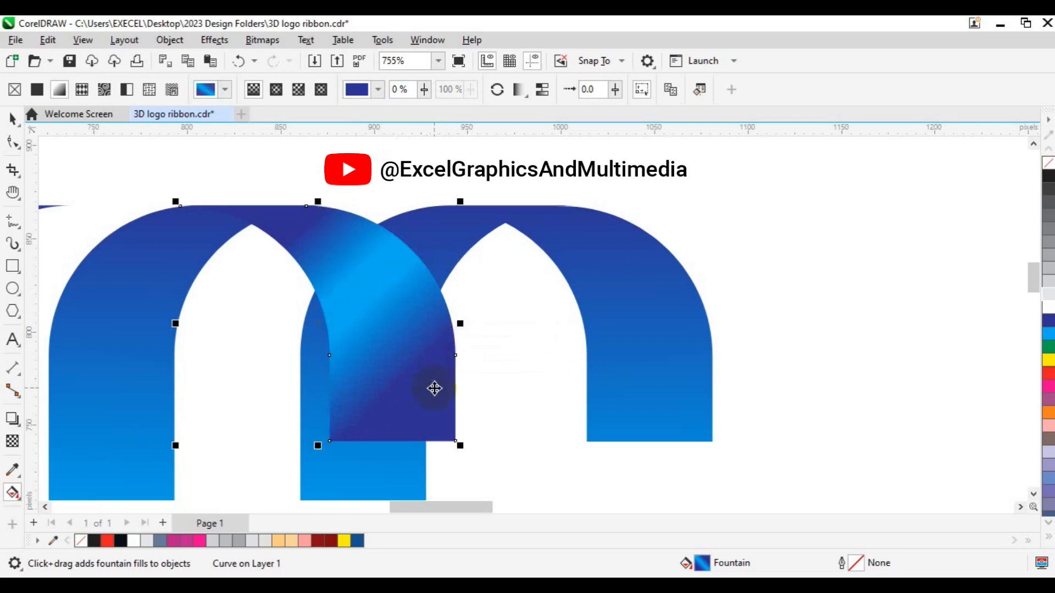
- Send the curved piece to the back of the layer and shift it slightly right behind the fourth strip
key(space)
right_click(434, 389)
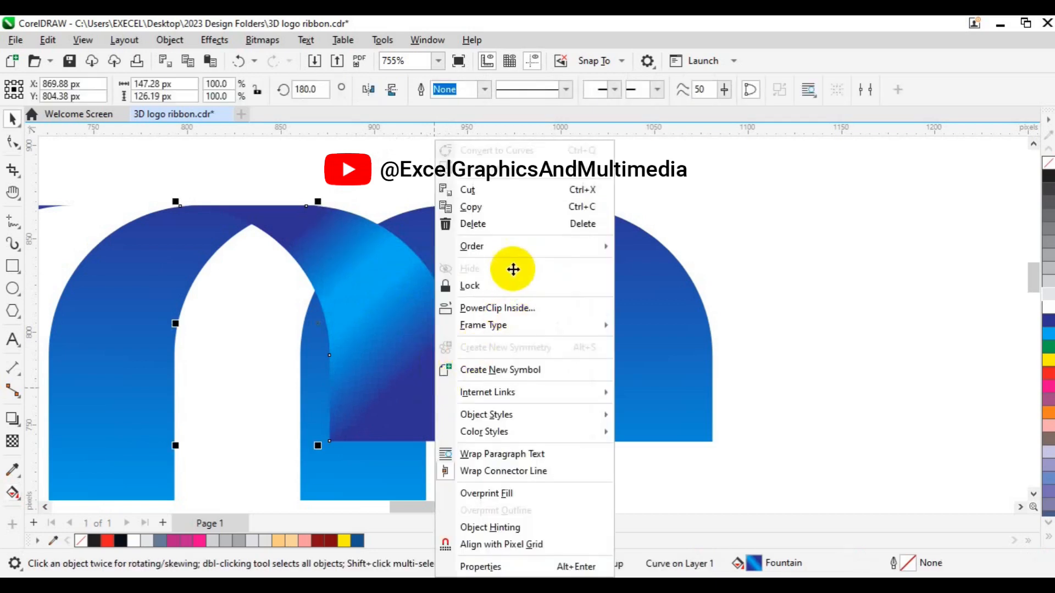
mouse_move(510, 252)
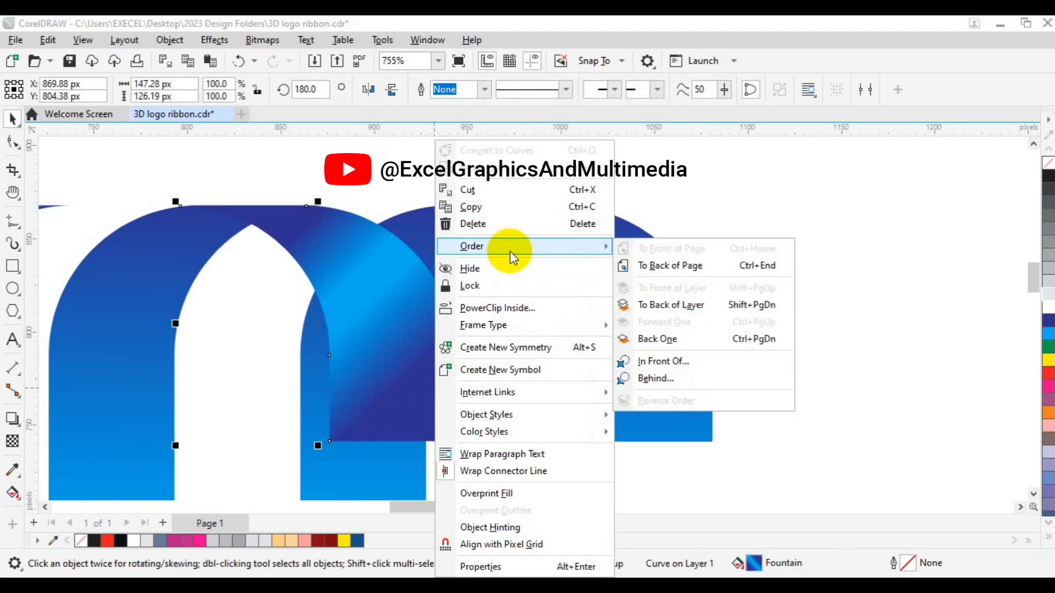
click(680, 306)
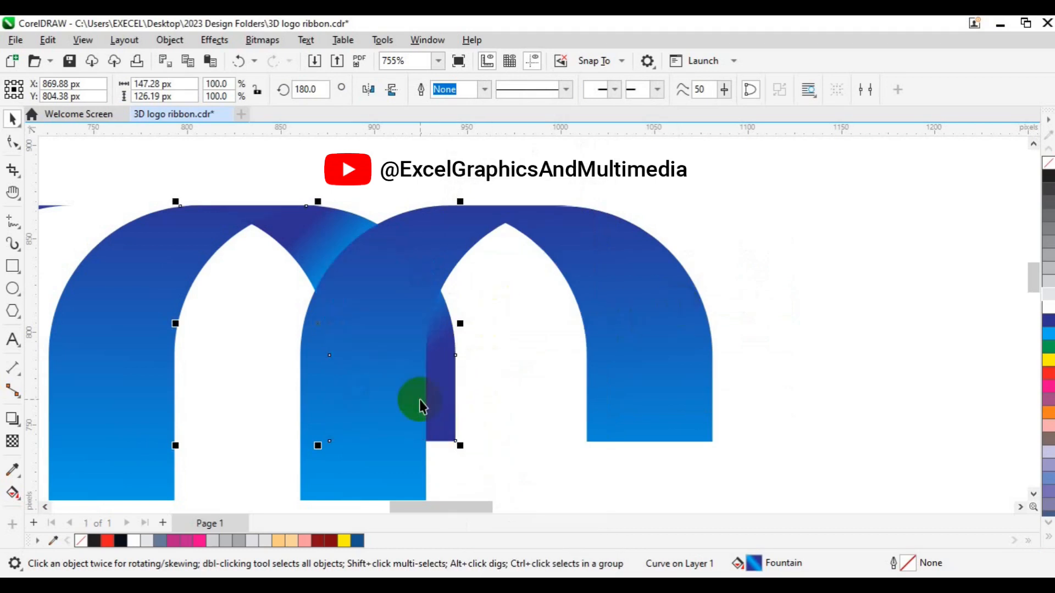
drag(316, 240, 330, 238)
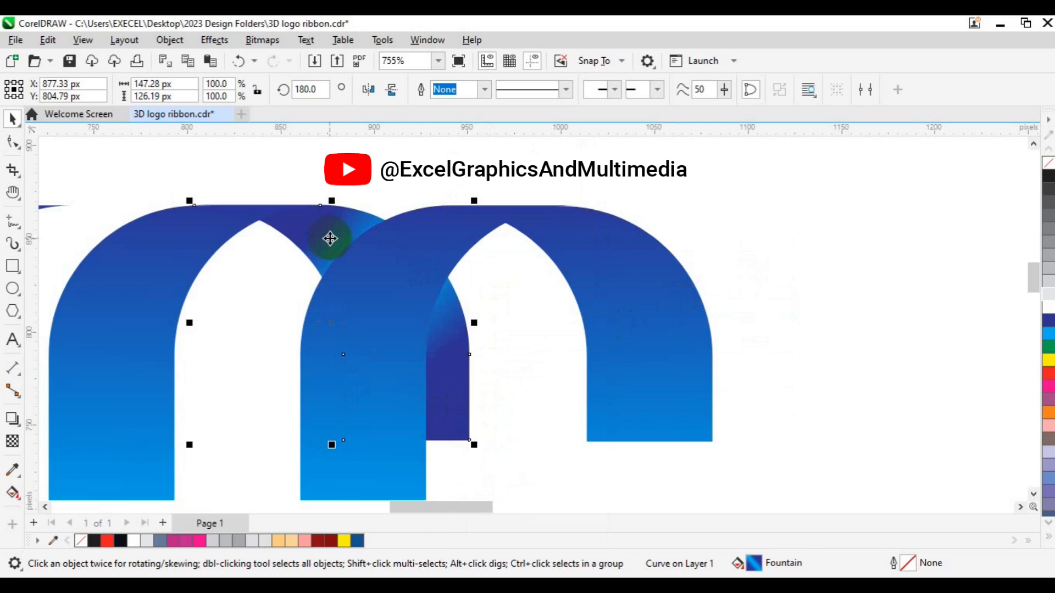
scroll(329, 238, down, 2)
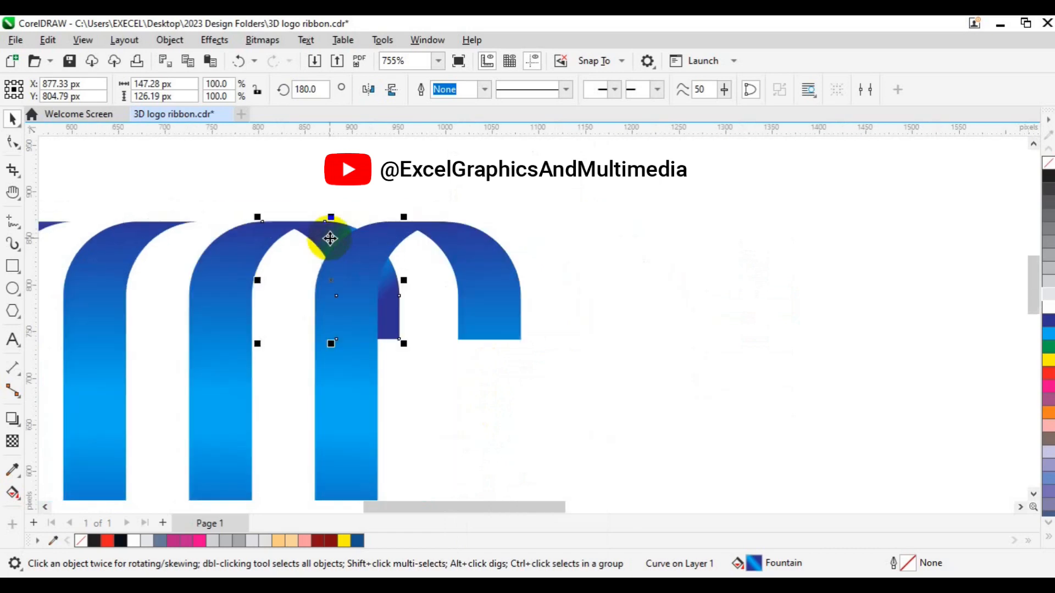
scroll(329, 239, down, 1)
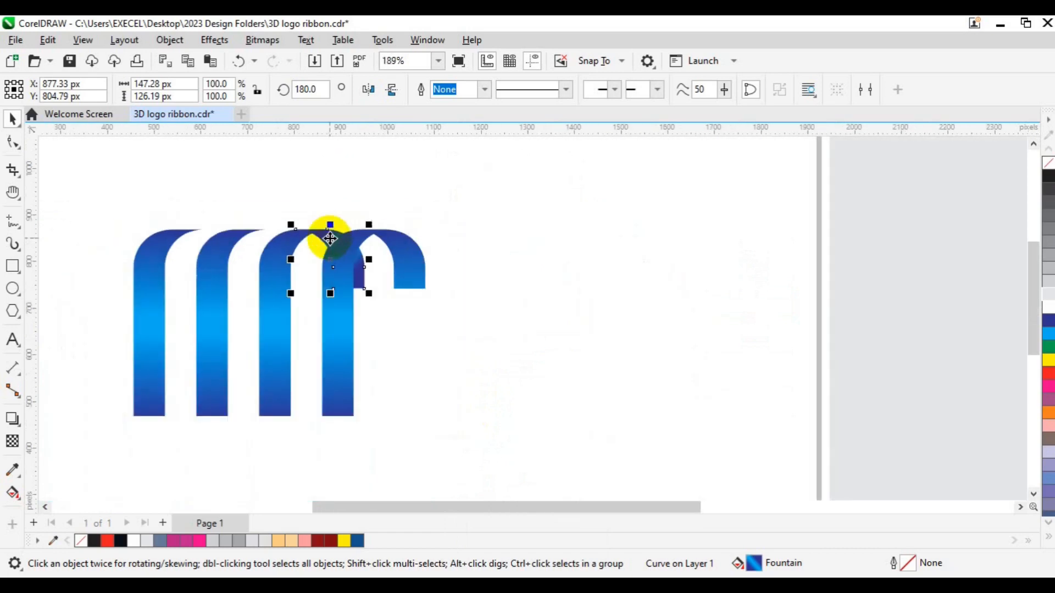
- Group all the strips and curved pieces, and move the group's rotation centre to the lower-right corner of the fourth strip
click(474, 258)
drag(95, 220, 522, 442)
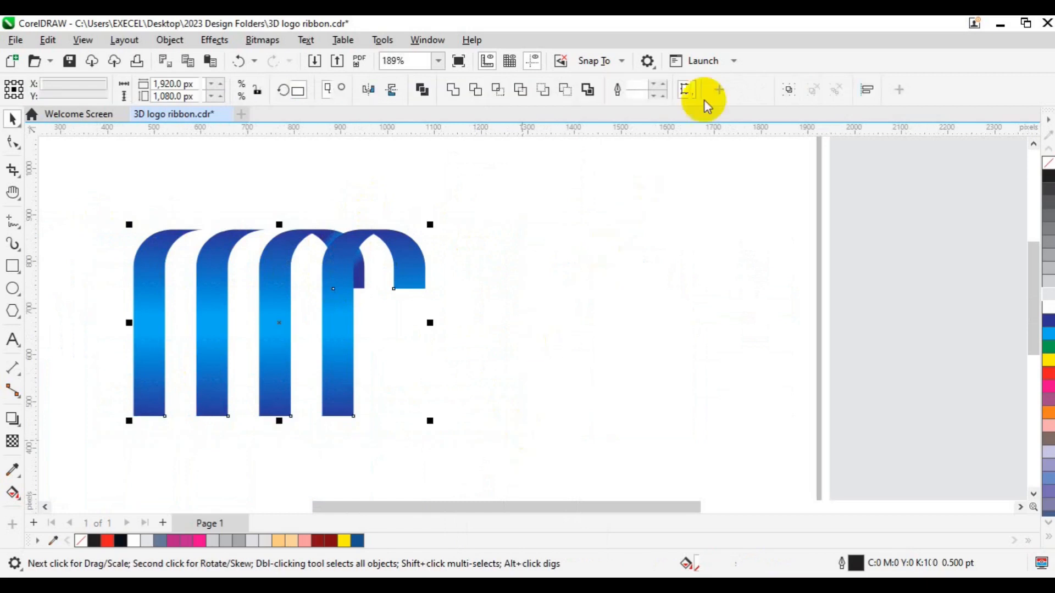
click(798, 97)
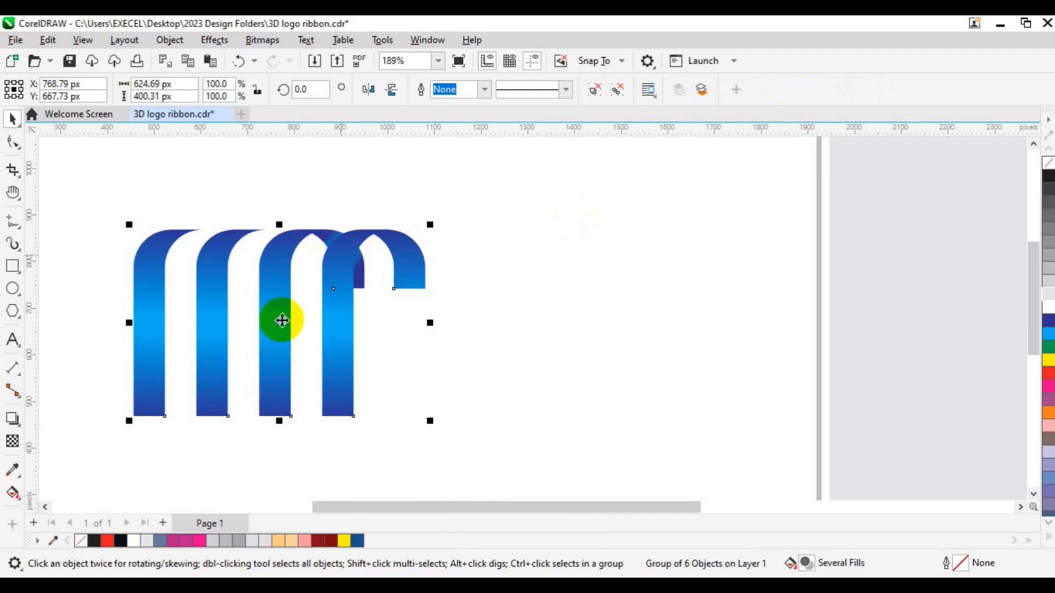
click(279, 325)
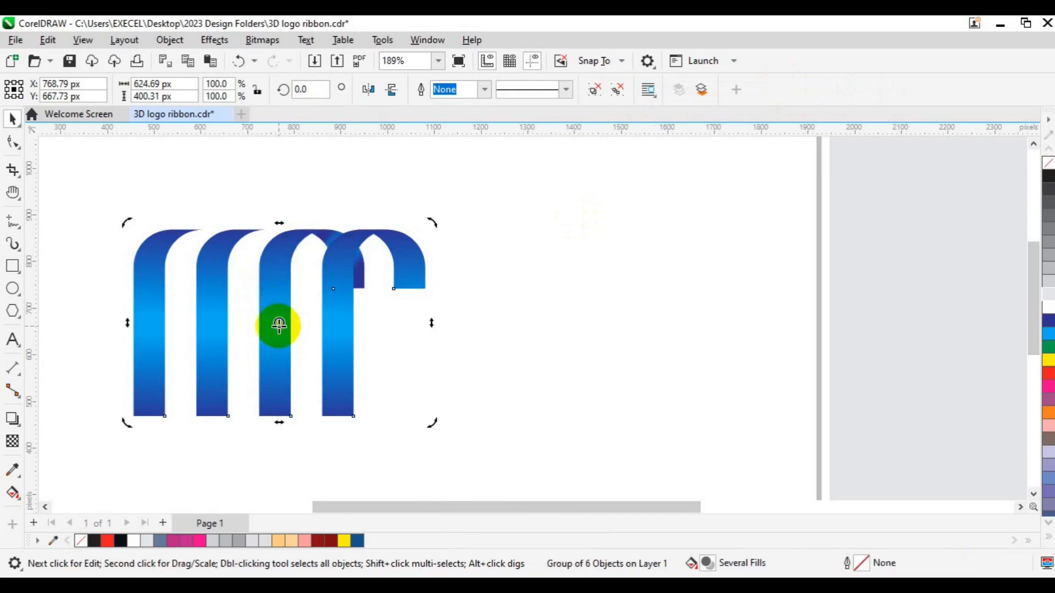
mouse_move(279, 324)
mouse_down()
mouse_move(336, 374)
mouse_move(357, 415)
mouse_up()
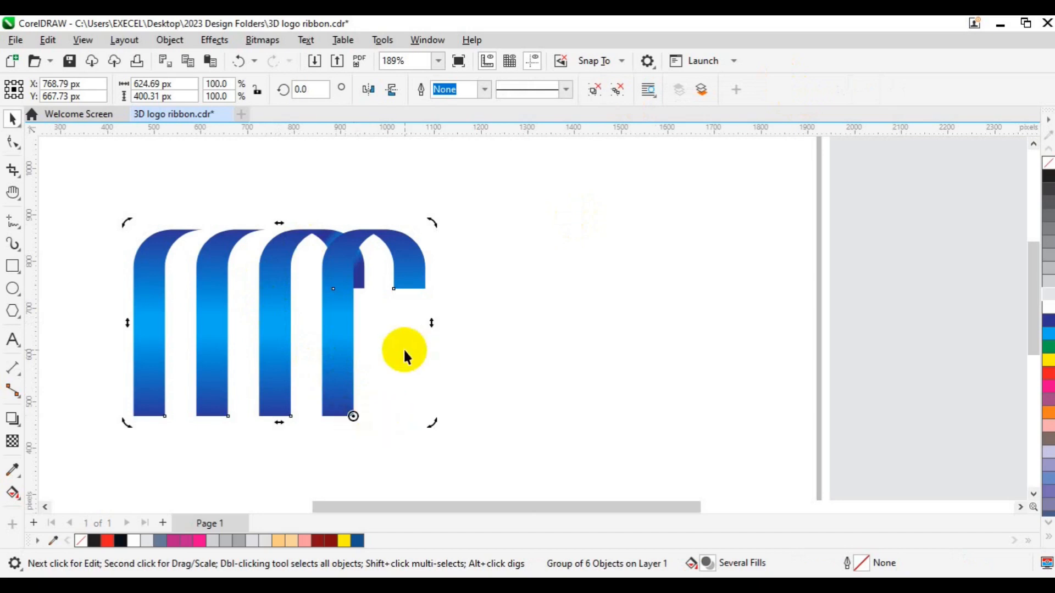
- Rotate the group by 90 degrees about its centre with 4 copies, and hide the Transform settings
click(431, 41)
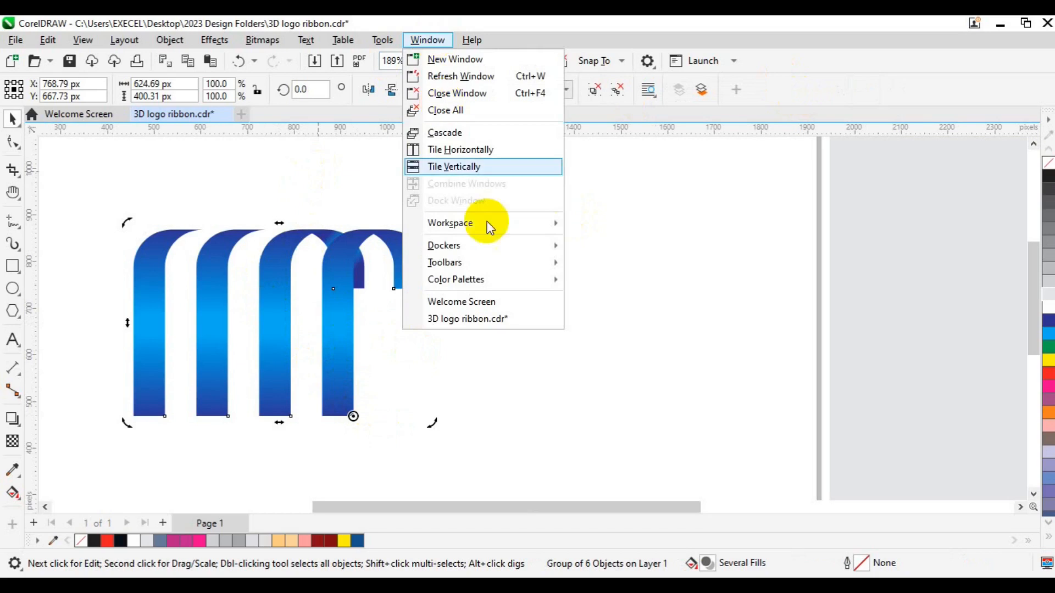
mouse_move(495, 245)
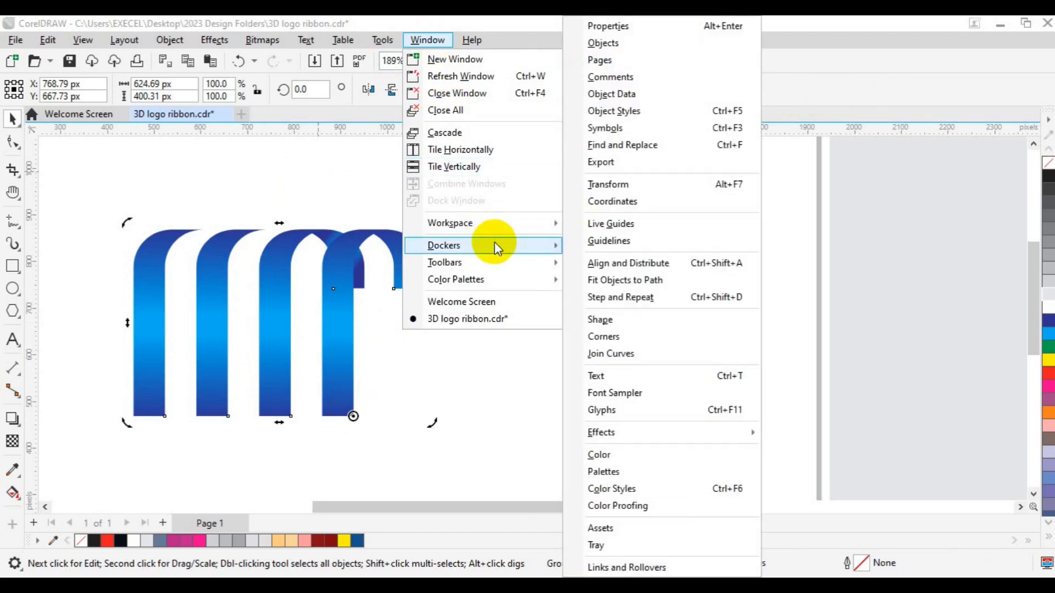
click(669, 183)
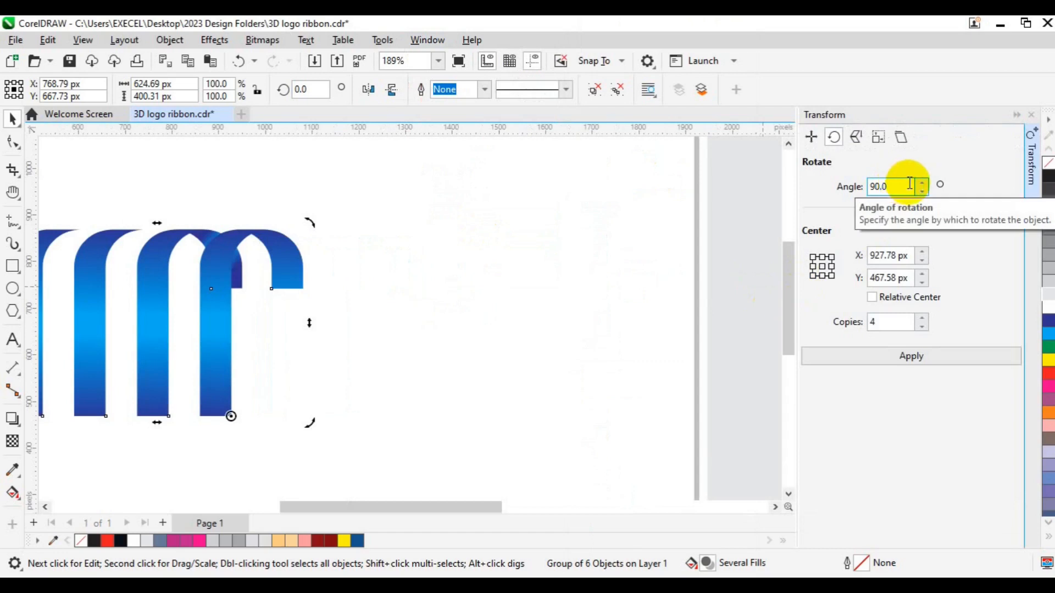
drag(902, 186, 868, 194)
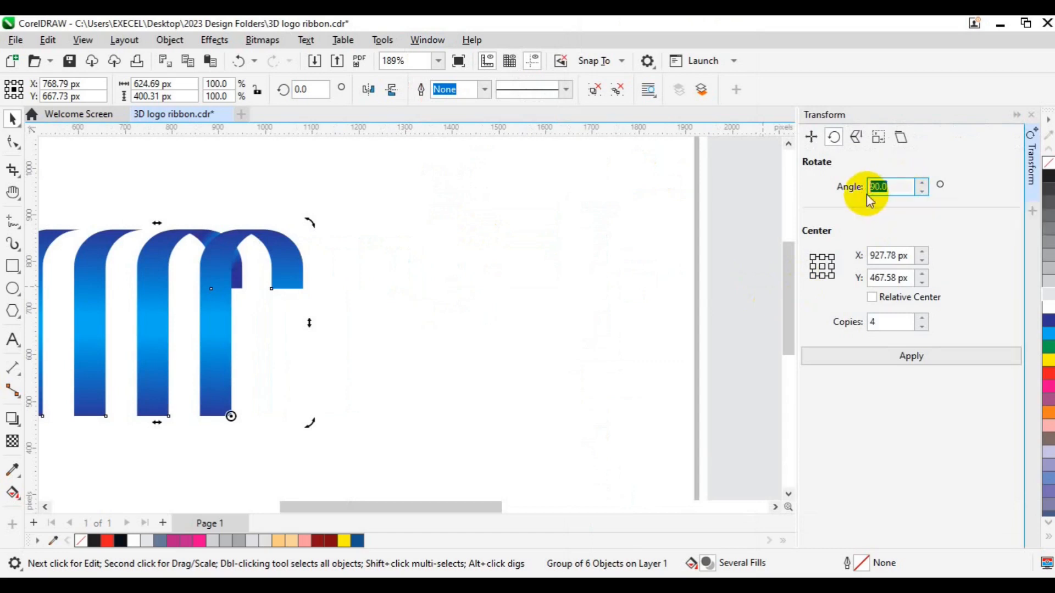
drag(897, 322, 866, 324)
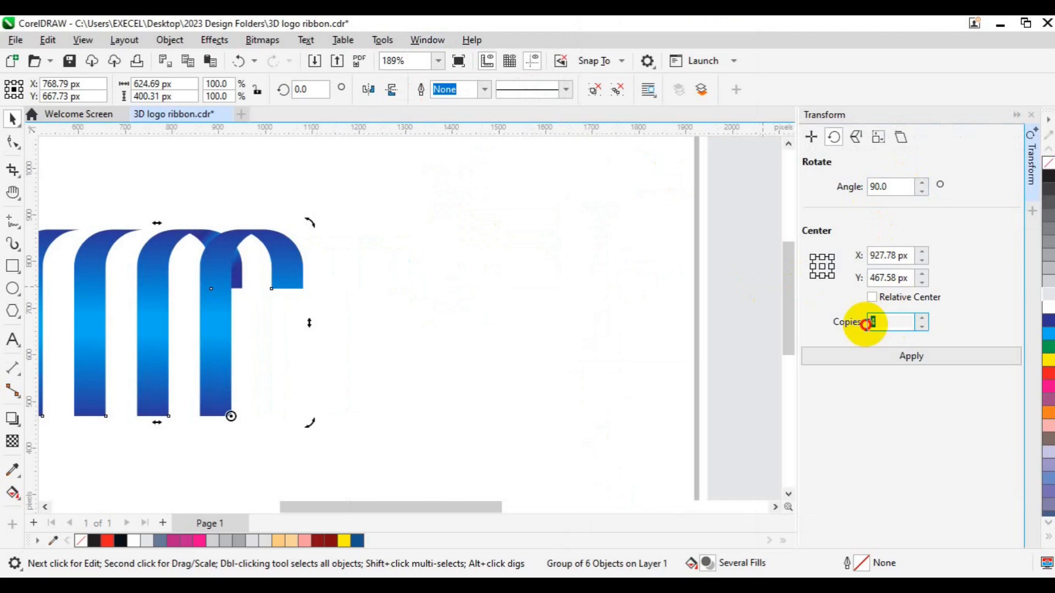
click(911, 354)
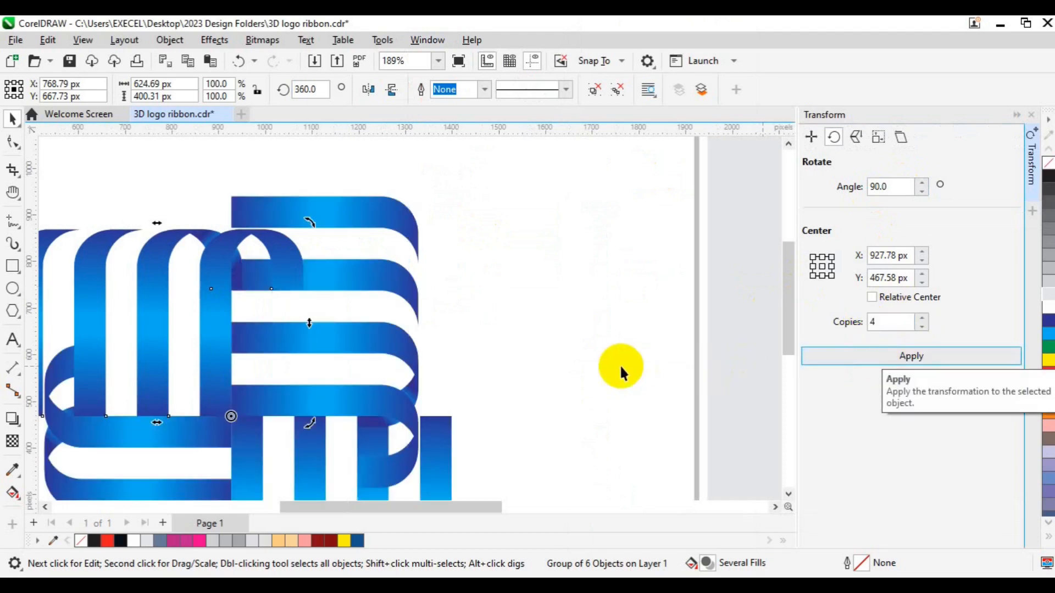
click(443, 389)
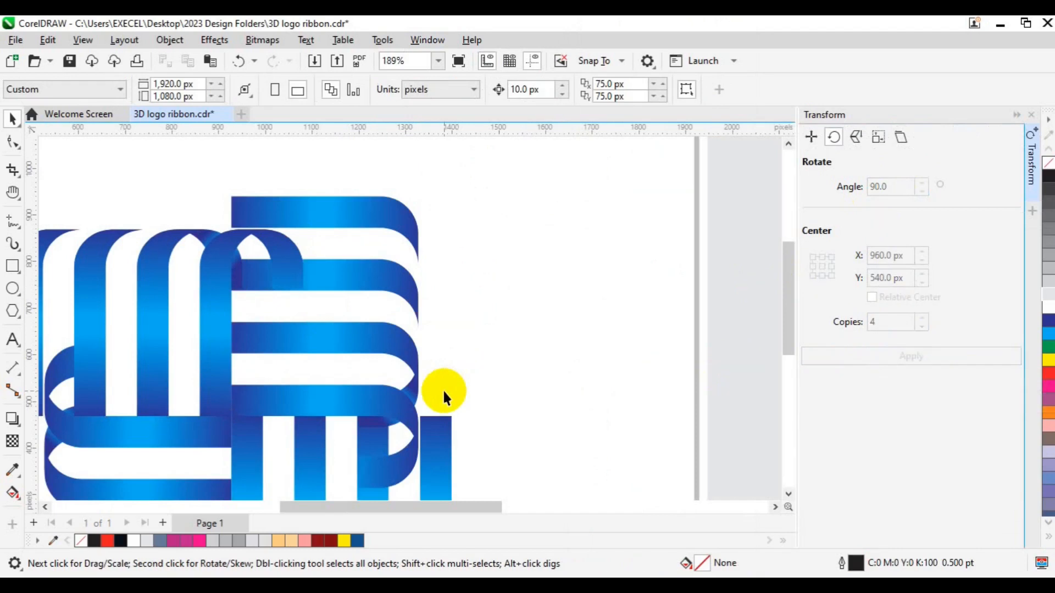
click(1031, 196)
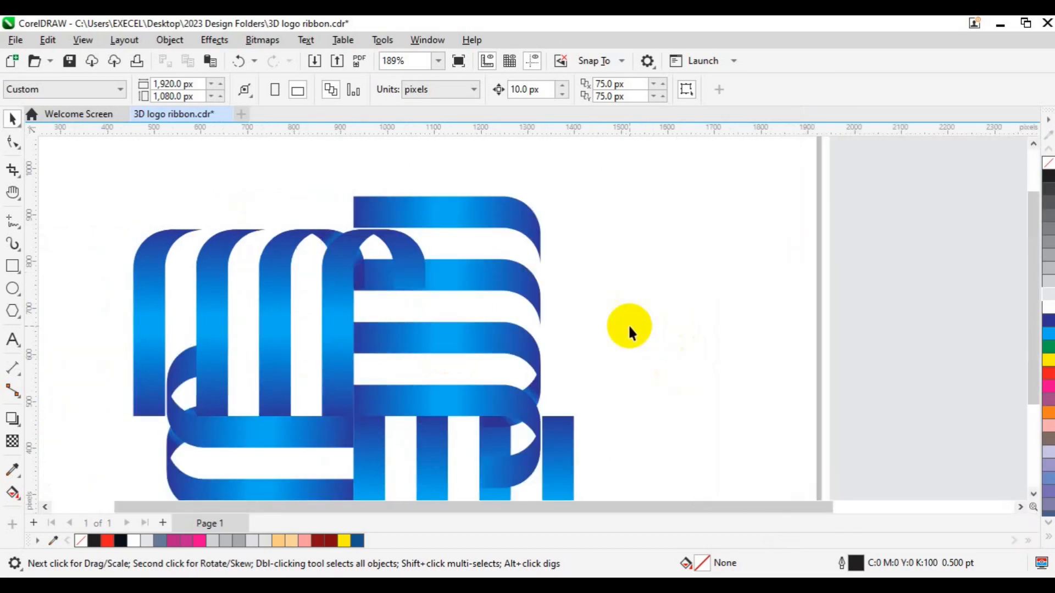
- Move the four rotated groups aside to the right and delete the duplicate group left at the original position
scroll(628, 325, down, 1)
click(564, 335)
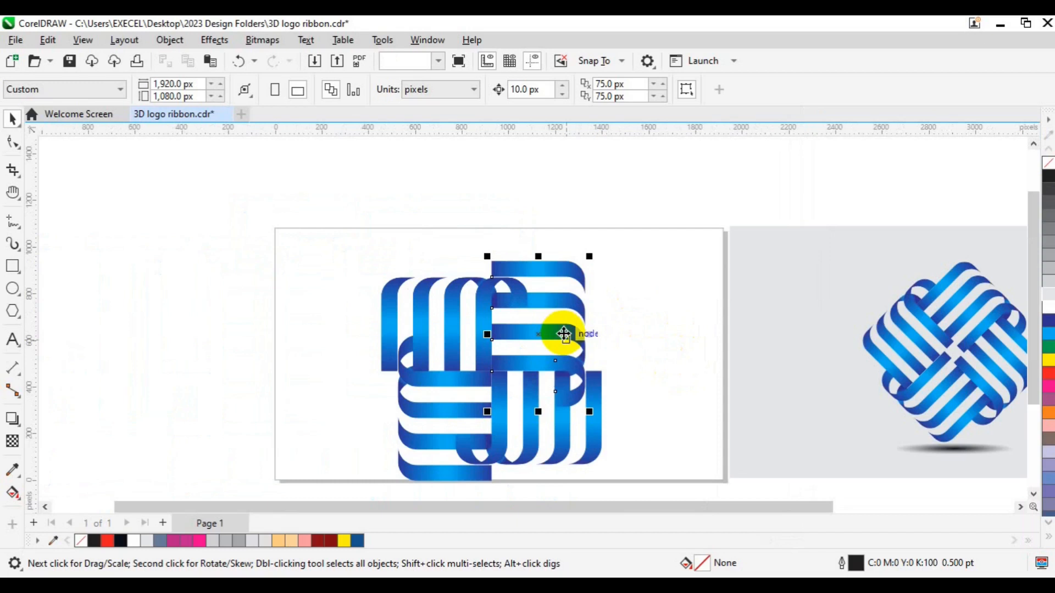
click(449, 344)
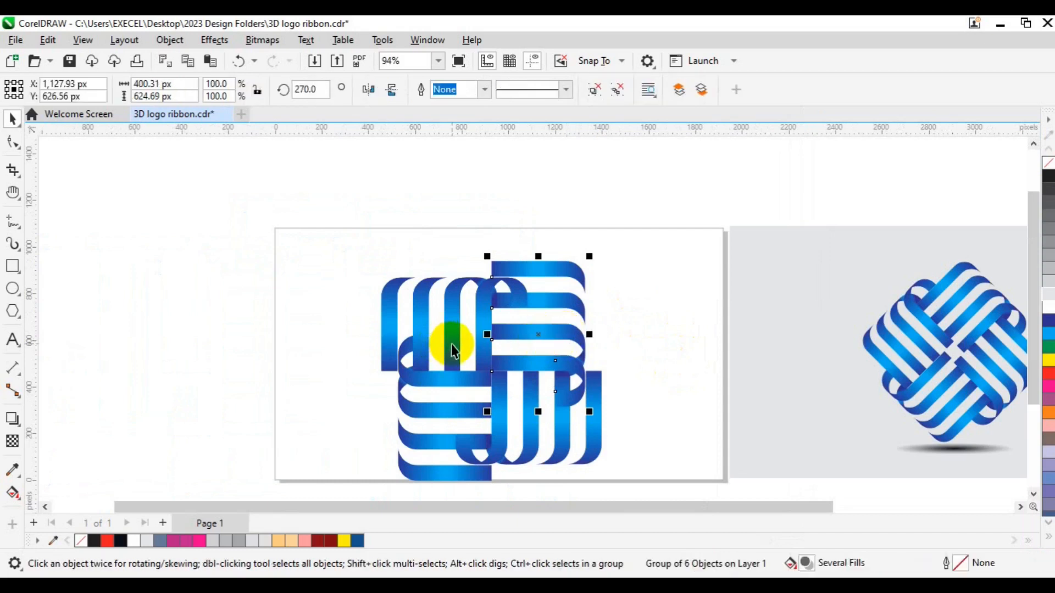
shift+click(437, 418)
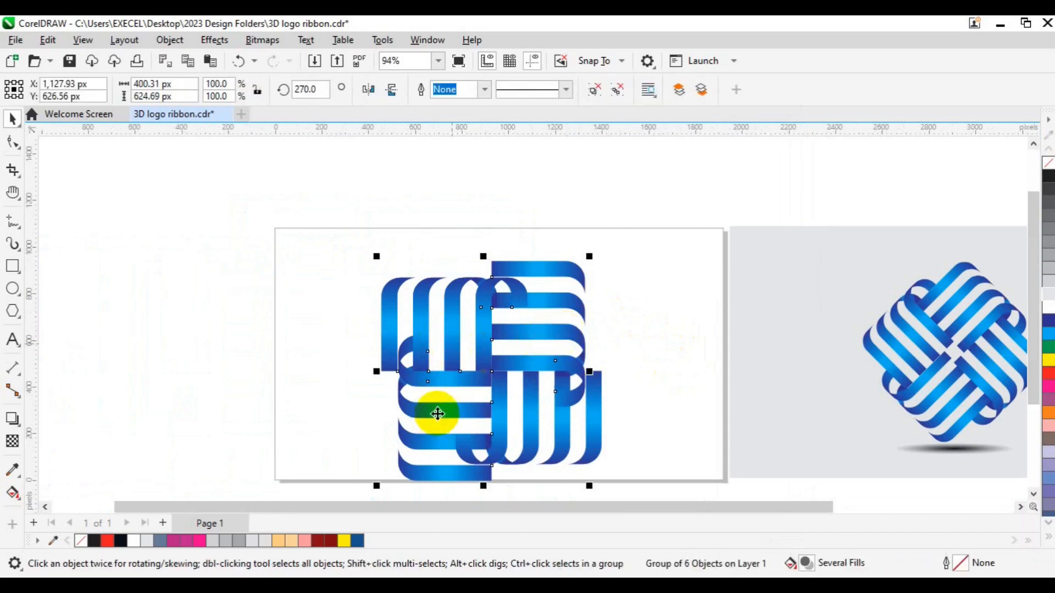
shift+click(560, 444)
drag(559, 438, 707, 359)
click(452, 358)
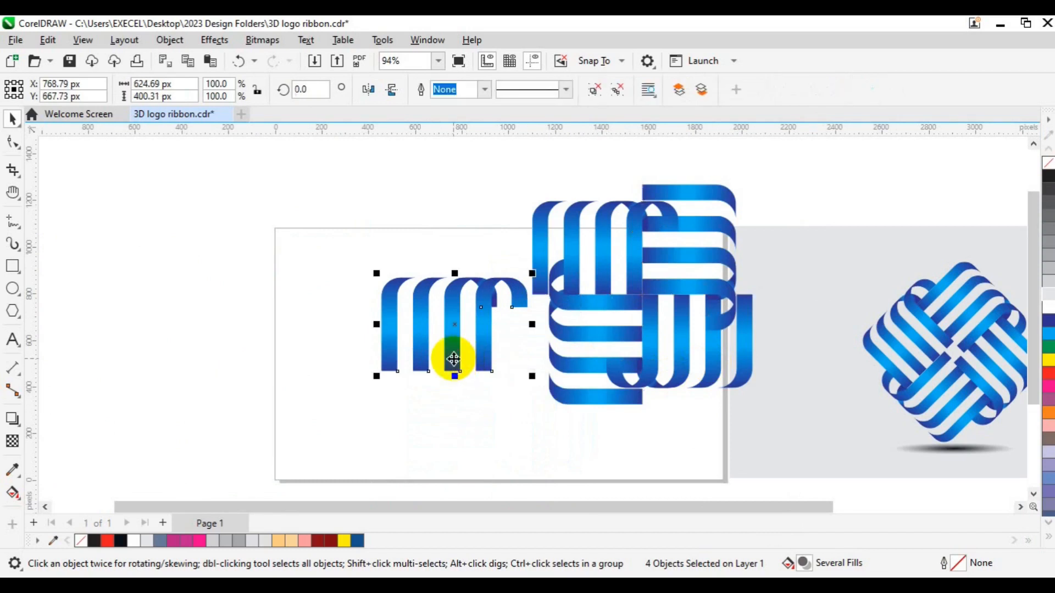
key(Delete)
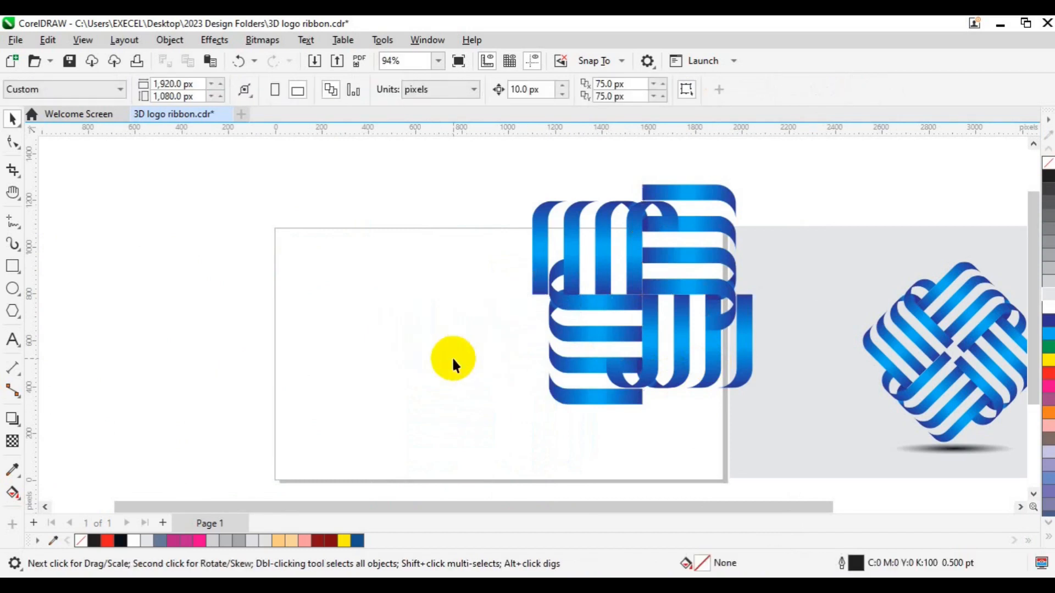
- Move the four ribbon groups together back to the middle of the page and deselect them
drag(488, 178, 845, 409)
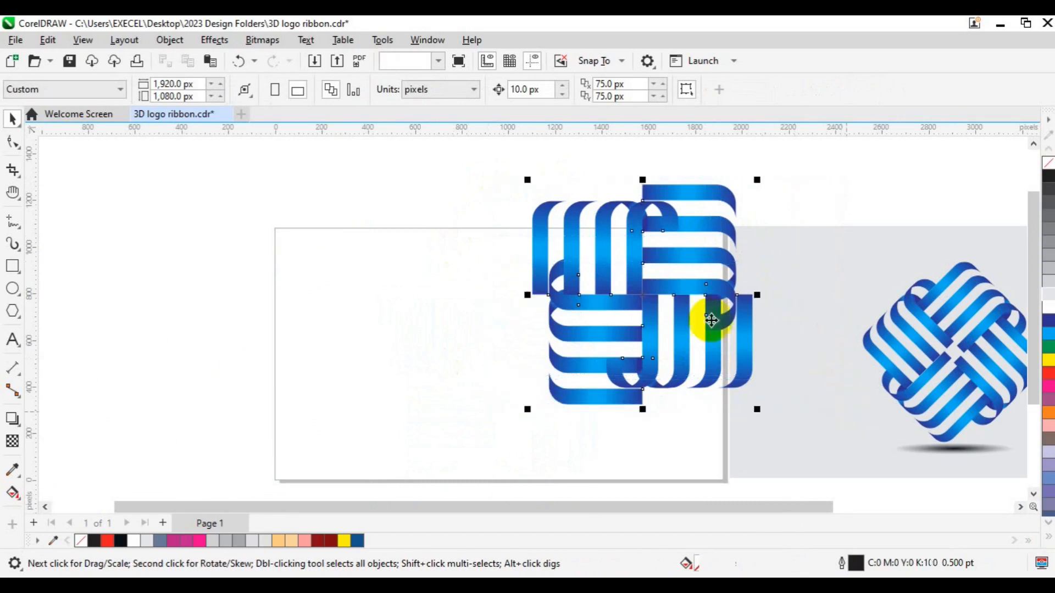
click(652, 316)
drag(652, 316, 534, 343)
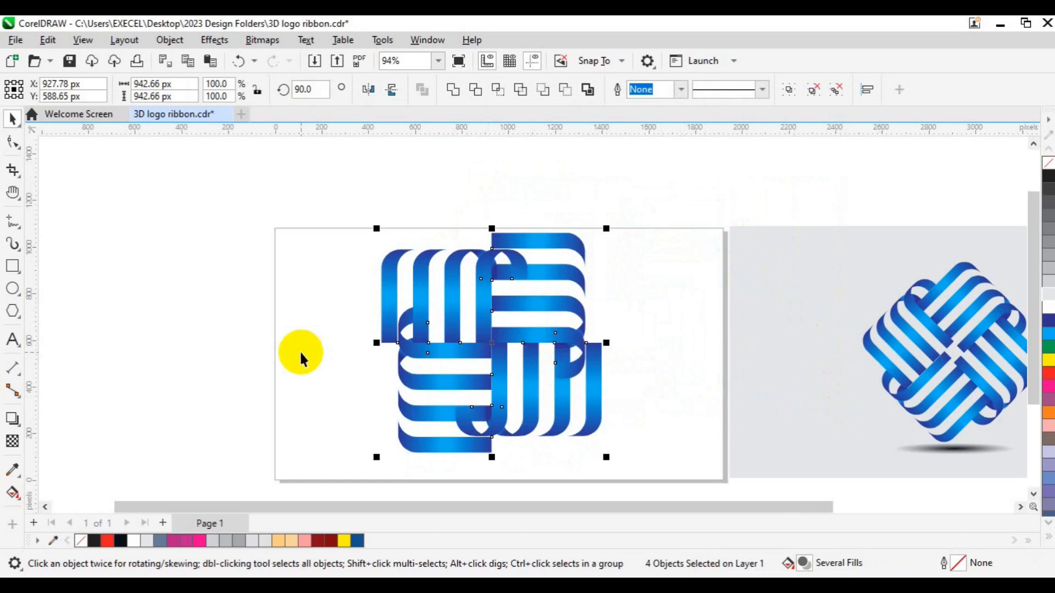
click(298, 351)
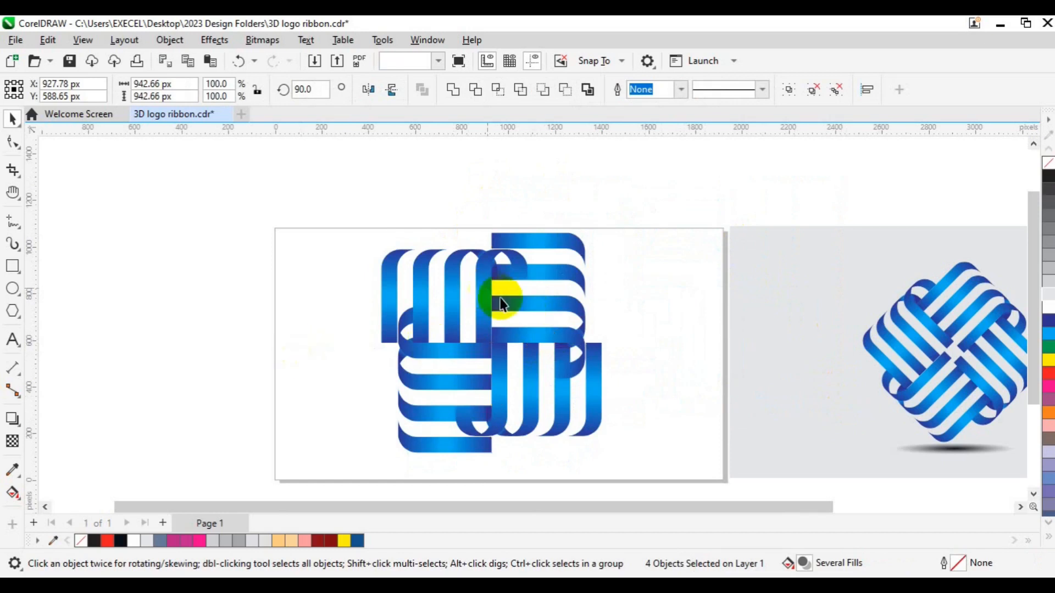
- Move the upper-right group down so it sits beneath the arch end and against the upper-left group's fourth strip
click(537, 310)
drag(539, 320, 534, 350)
scroll(534, 350, up, 3)
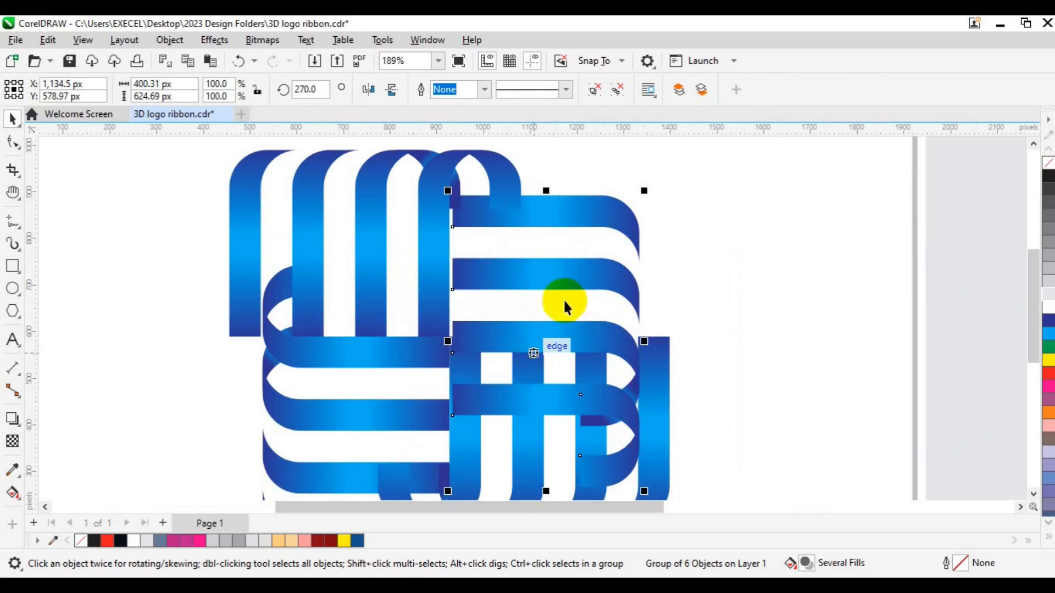
drag(567, 275, 560, 282)
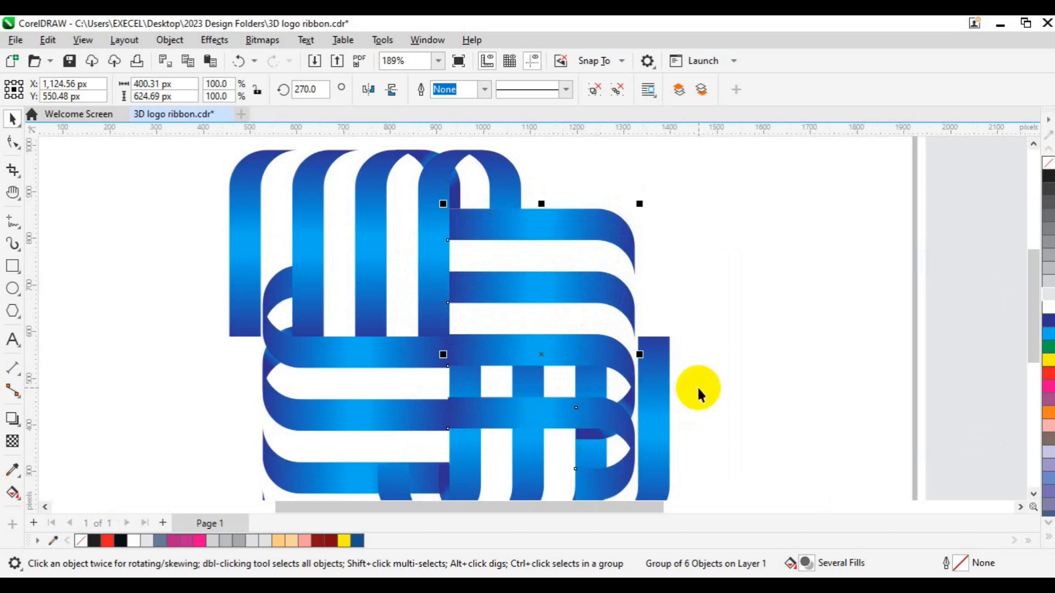
- Move the lower-right group down and slightly right so its strips start behind the upper-right group's lowest ribbon
key(h)
drag(687, 410, 697, 278)
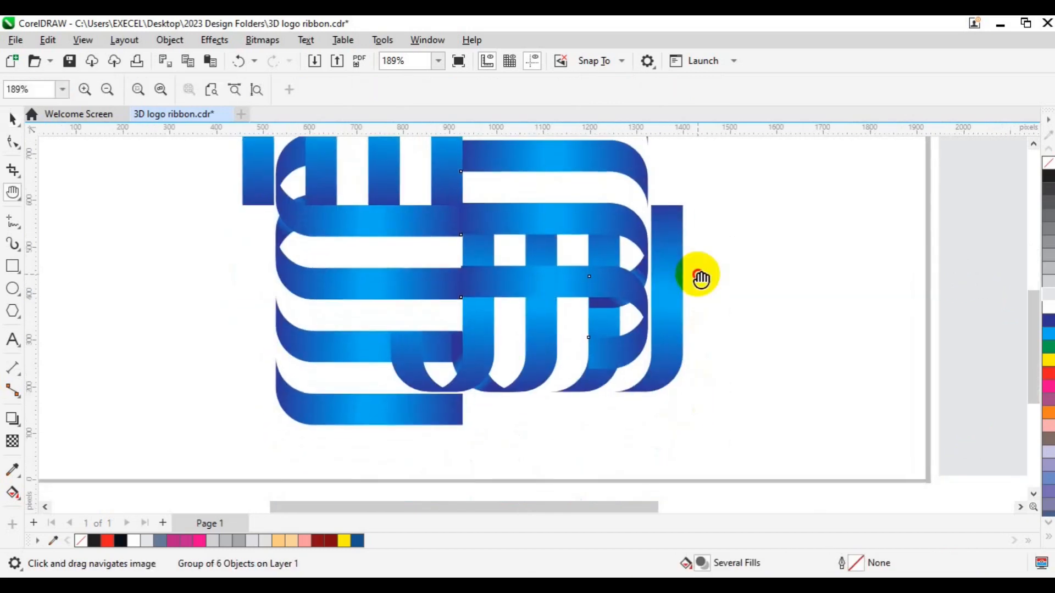
key(space)
drag(564, 337, 575, 363)
click(596, 378)
drag(596, 378, 612, 449)
- Move the lower-left ribbon group straight left until its strip ends align with the left edge of the upper-left group's third strip
click(365, 353)
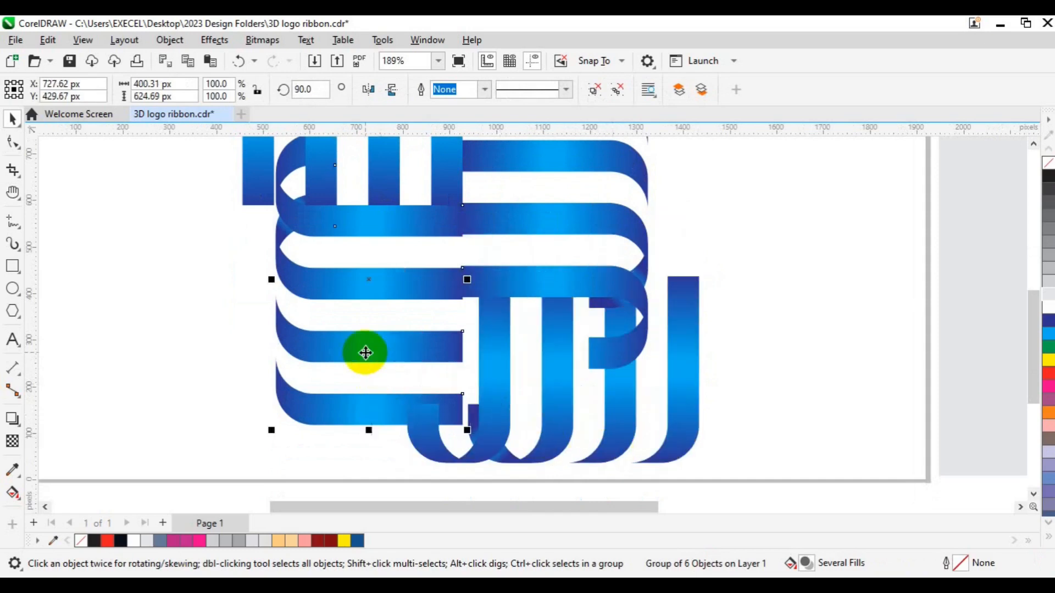
drag(365, 353, 274, 341)
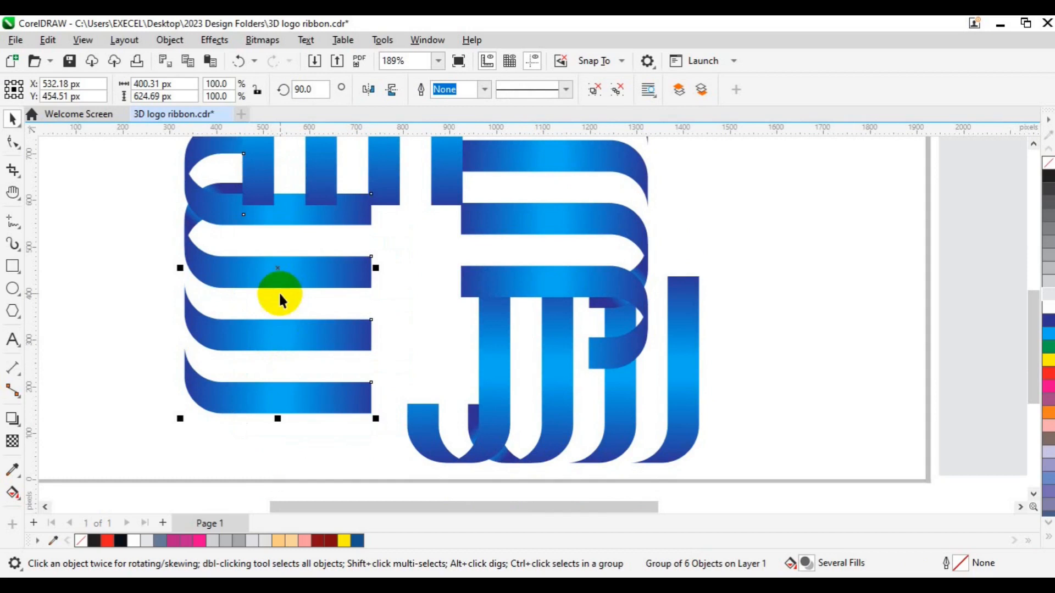
key(F2)
click(289, 314)
click(287, 288)
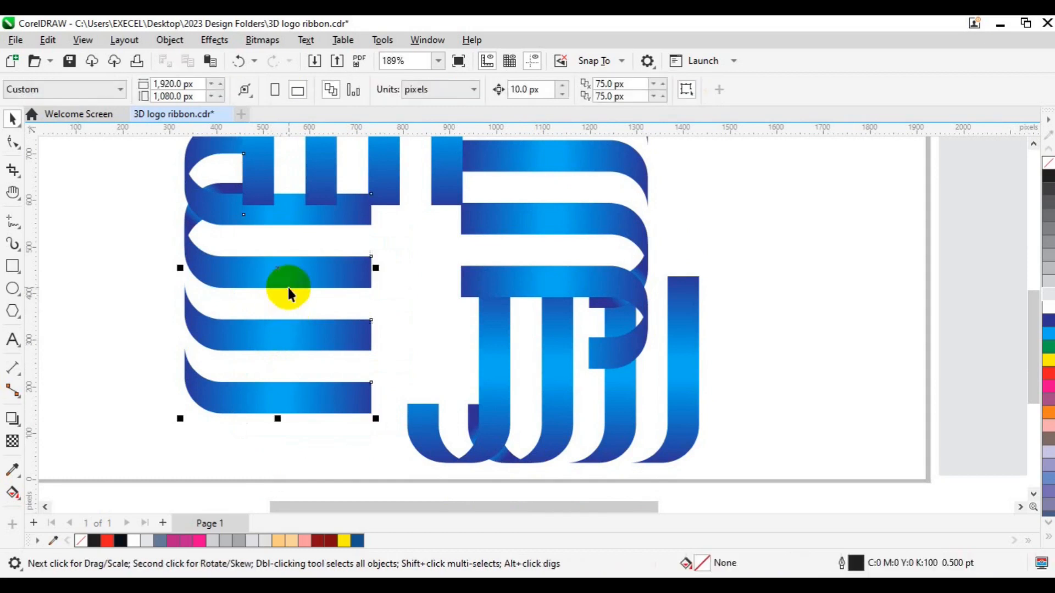
mouse_move(288, 288)
mouse_down()
mouse_move(280, 279)
mouse_move(282, 287)
mouse_up()
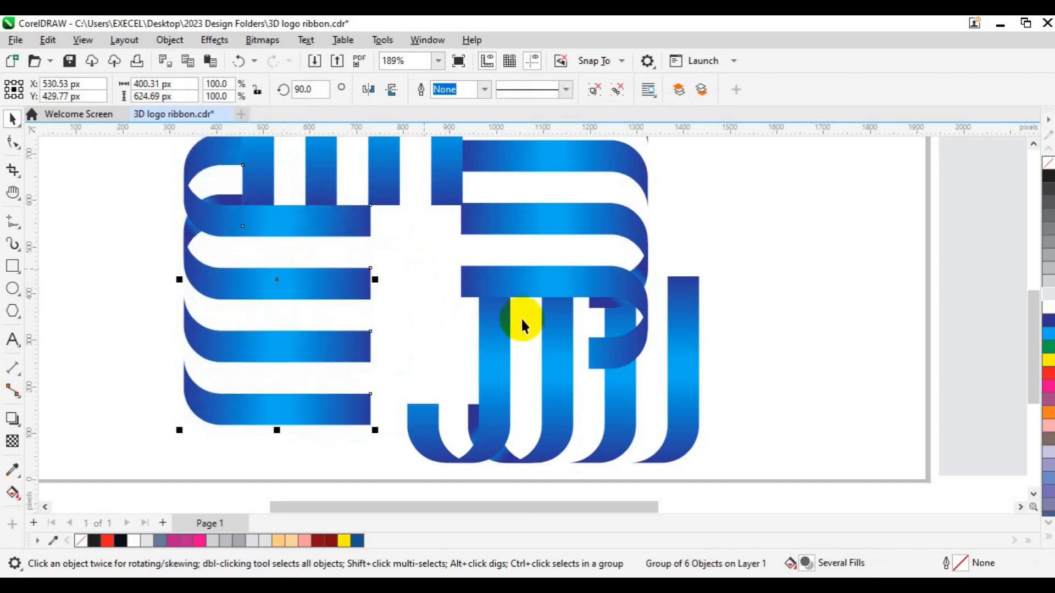
- Move the lower-right vertical ribbon group left and down so it butts against the left group's ends and under the right group's lowest ribbon
click(530, 342)
drag(527, 361, 431, 371)
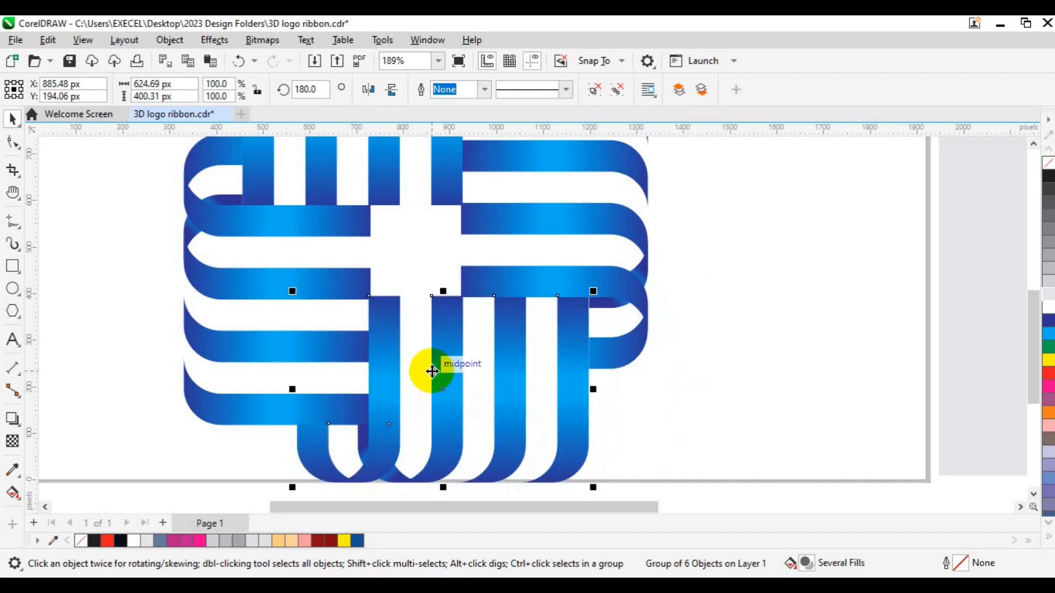
scroll(432, 371, down, 1)
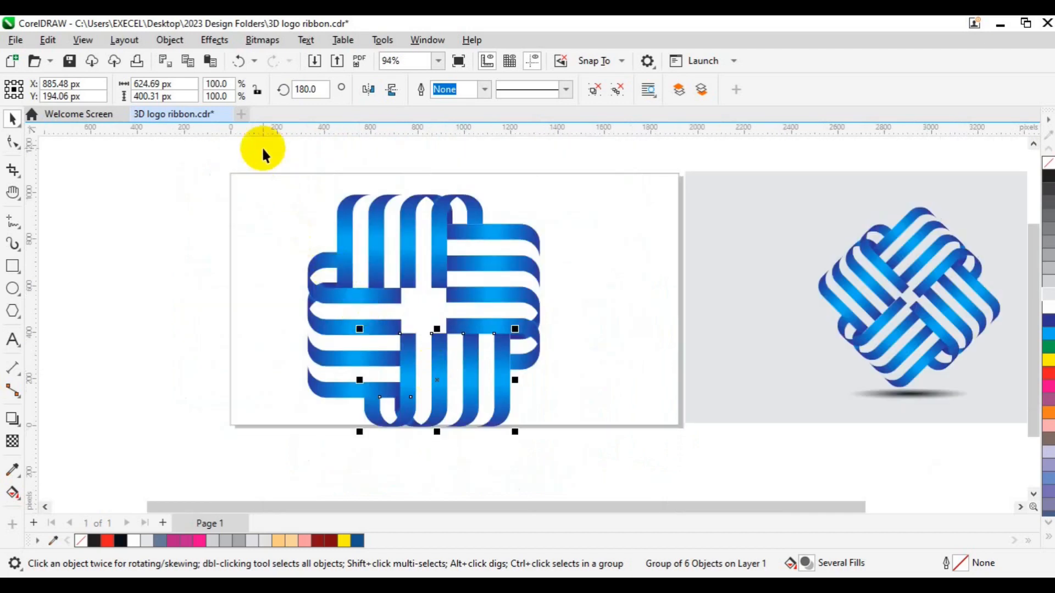
- Group the four interlocked ribbon groups into one logo and scale it about its centre to 77.4%
drag(257, 165, 620, 449)
key(ctrl+u)
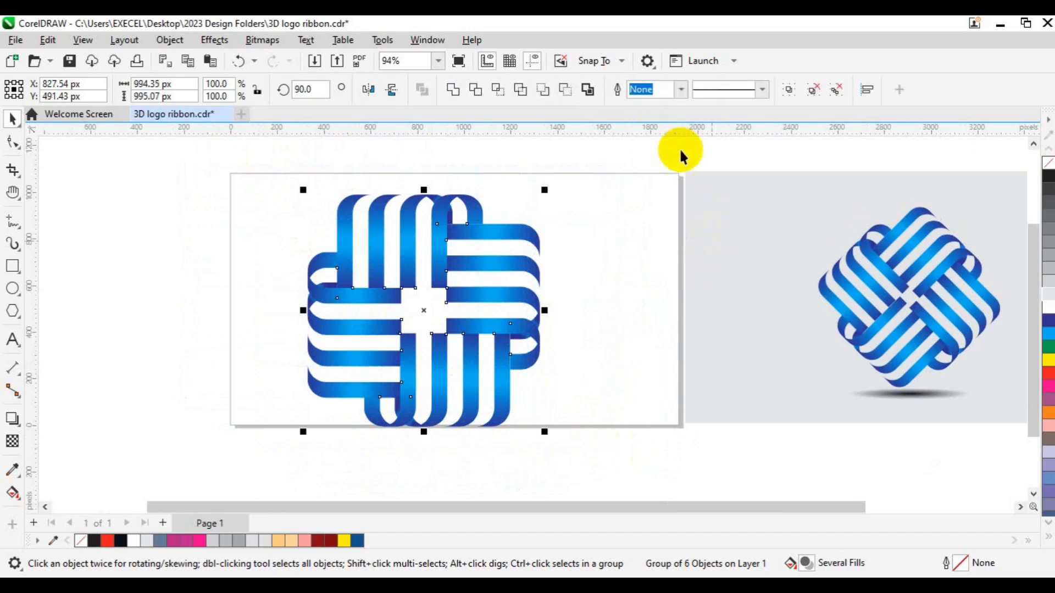
click(791, 90)
drag(547, 434, 519, 408)
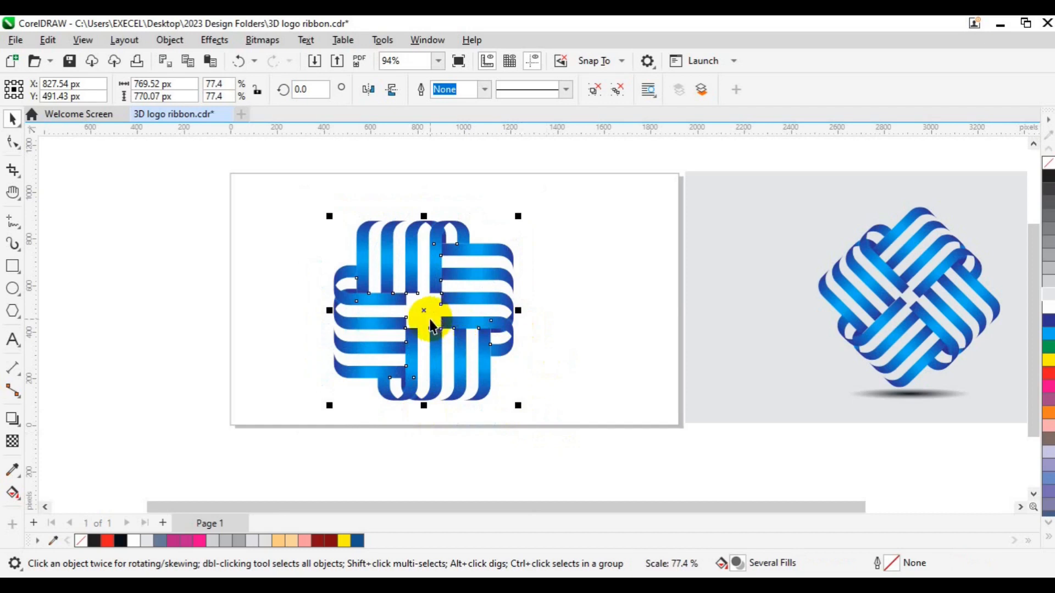
- Rotate the grouped logo by 45 degrees so it stands as a diamond
click(426, 312)
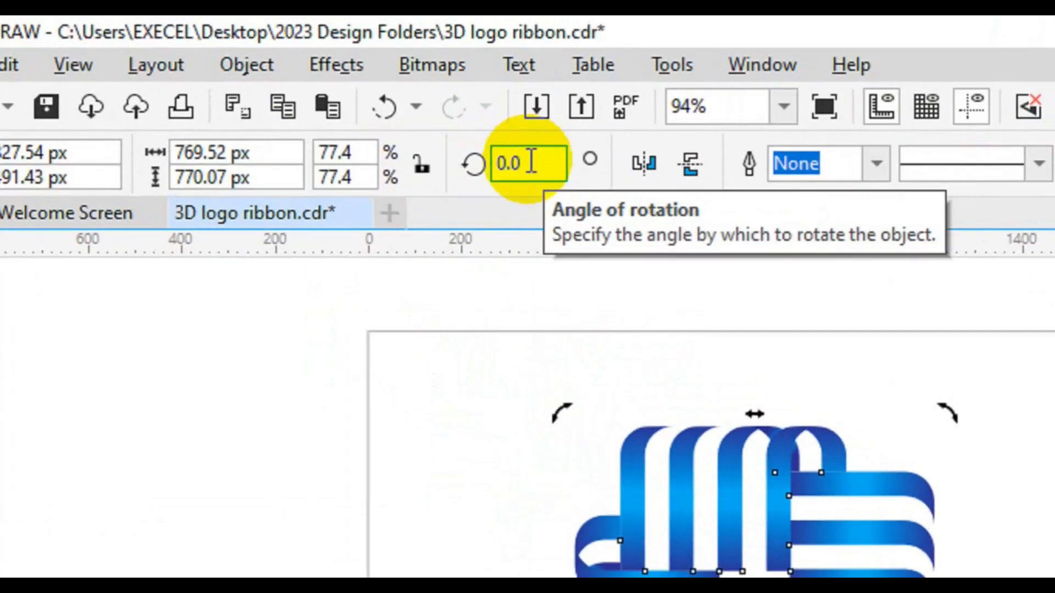
click(311, 89)
double_click(531, 163)
text(45)
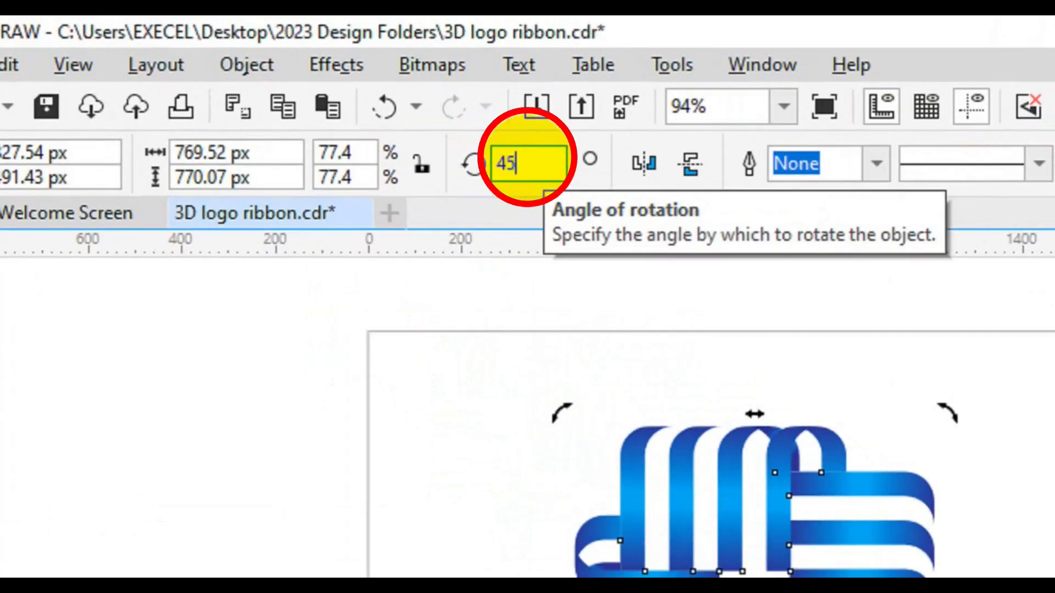
key(Return)
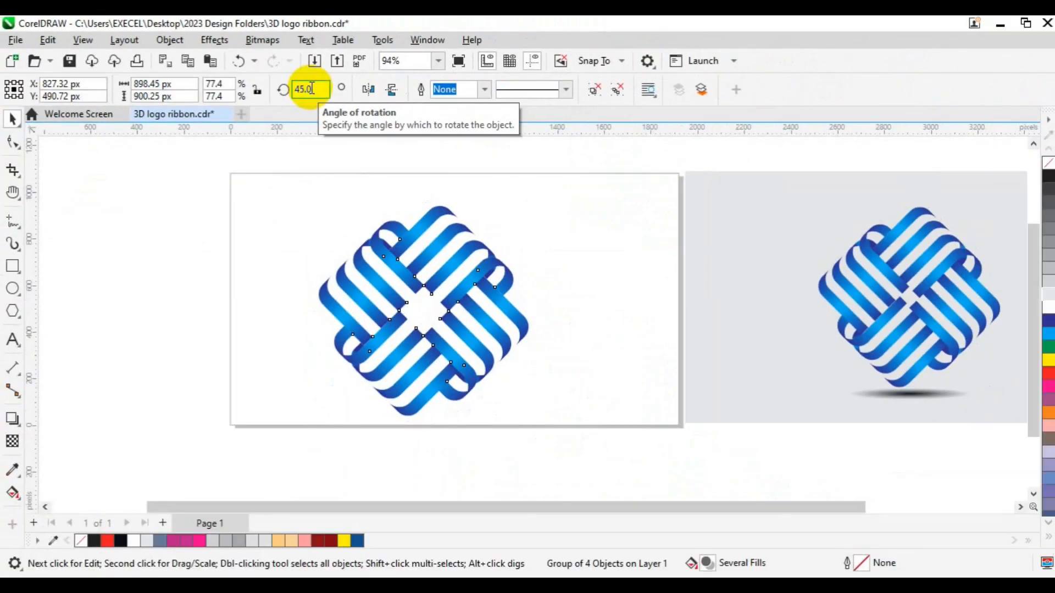
- Scale the rotated logo about its centre to 62.9%, centre it on the page and deselect it
key(h)
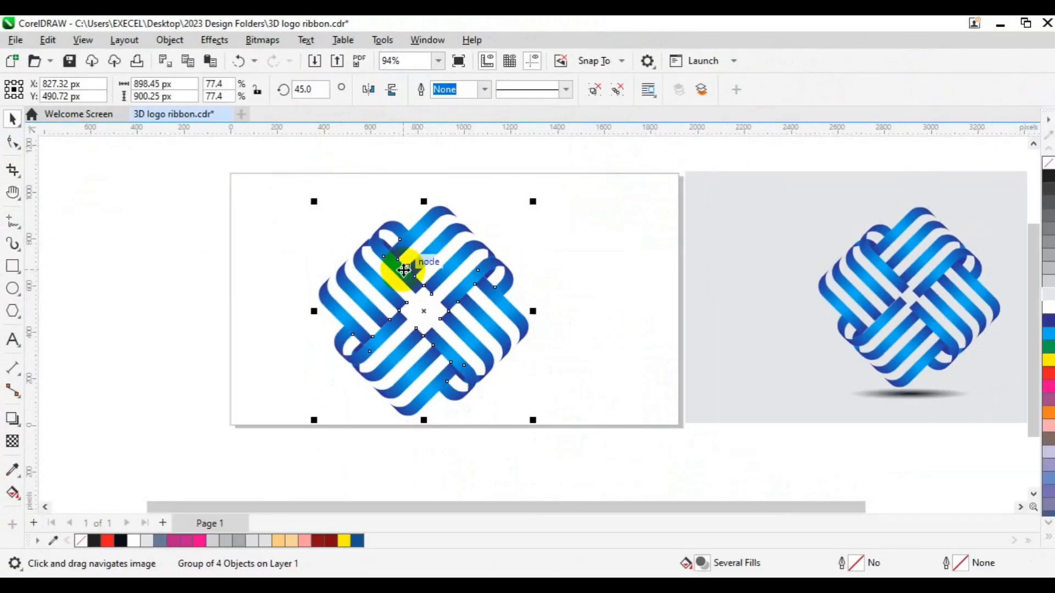
key(space)
drag(534, 420, 519, 399)
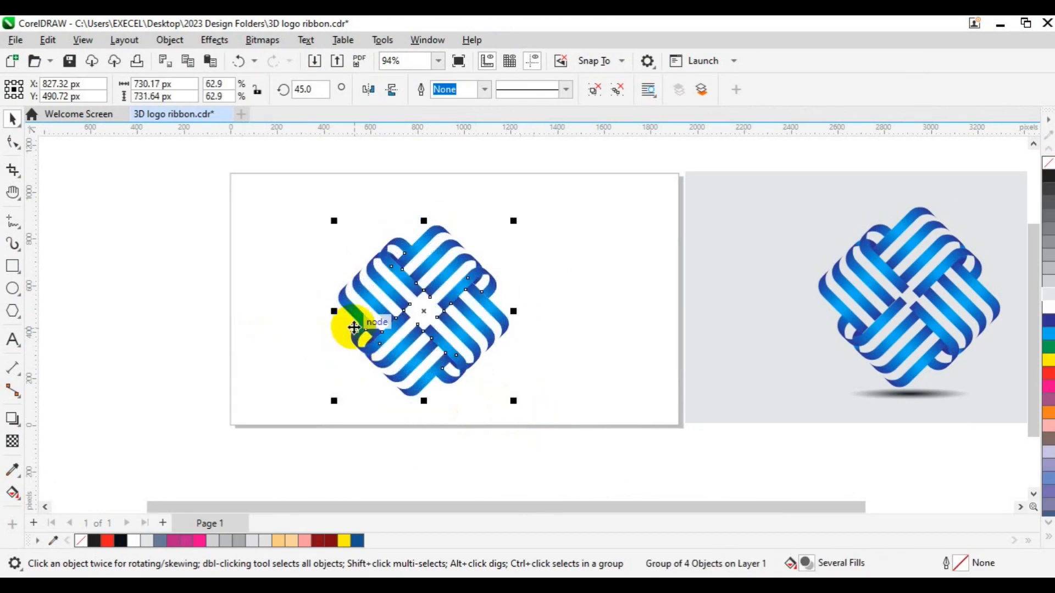
key(p)
click(458, 434)
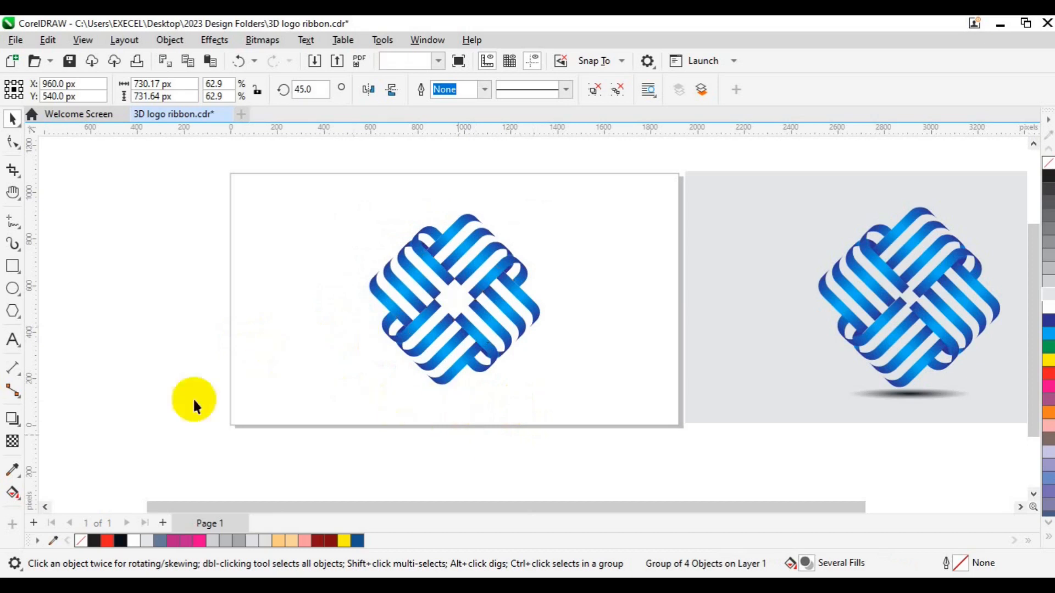
- Draw a flat ellipse about 298 by 17 px just beneath the logo and fill it with near-black C82 M71 Y60 K82
click(13, 288)
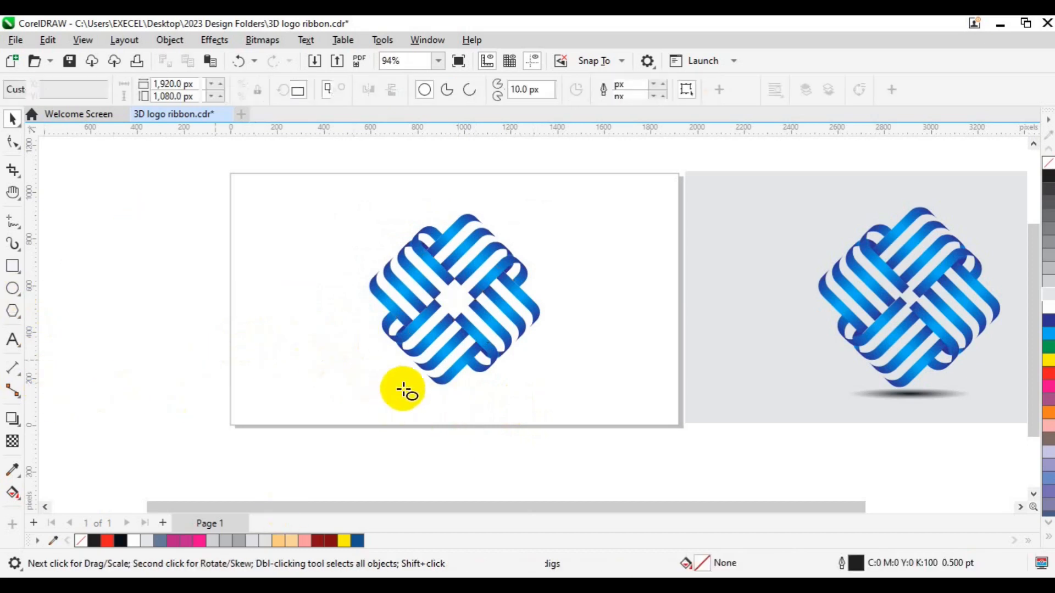
drag(411, 387, 481, 391)
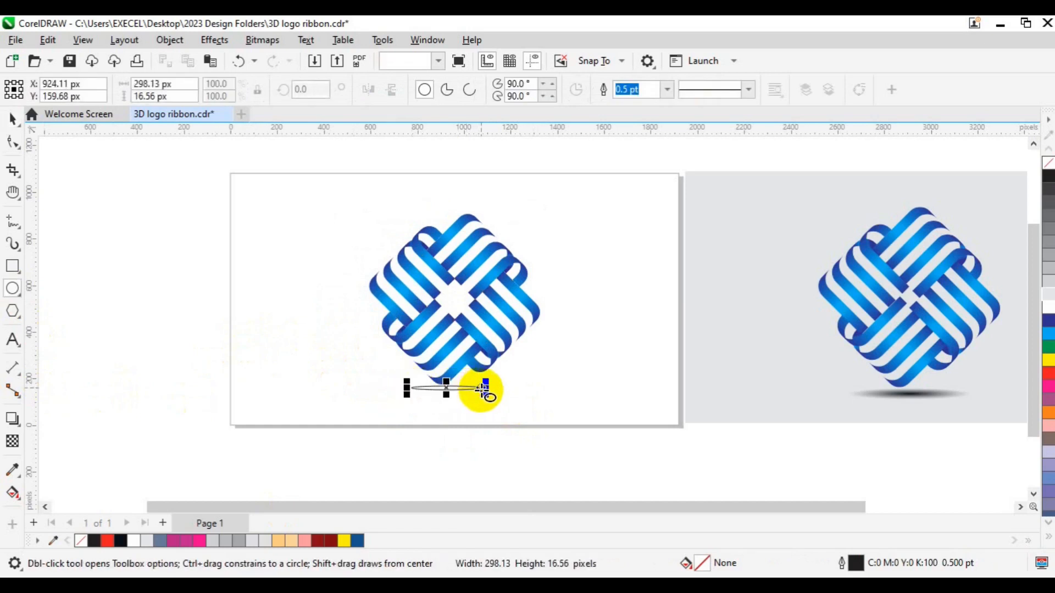
key(space)
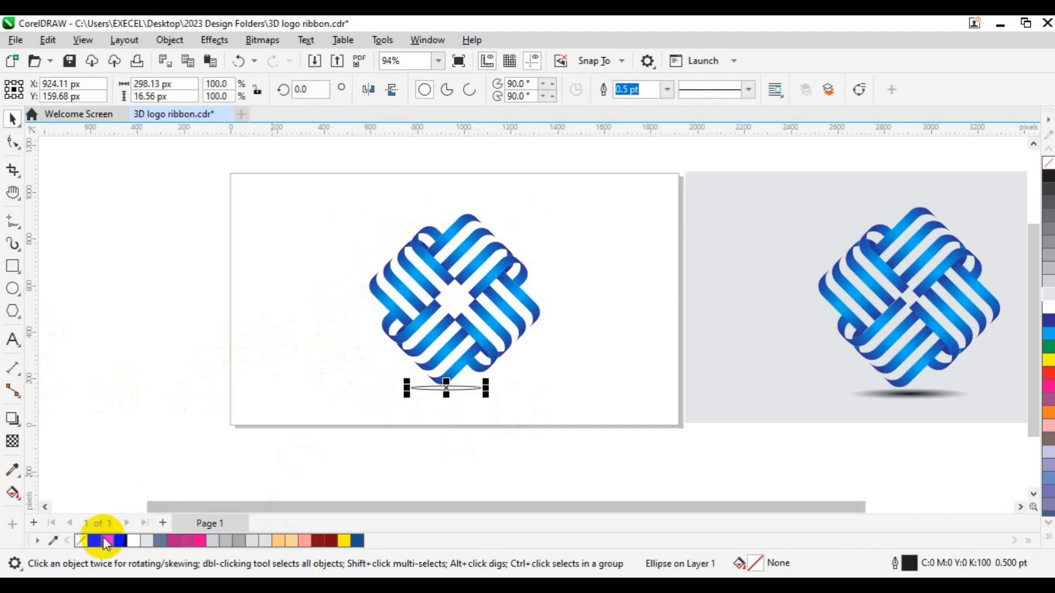
click(122, 542)
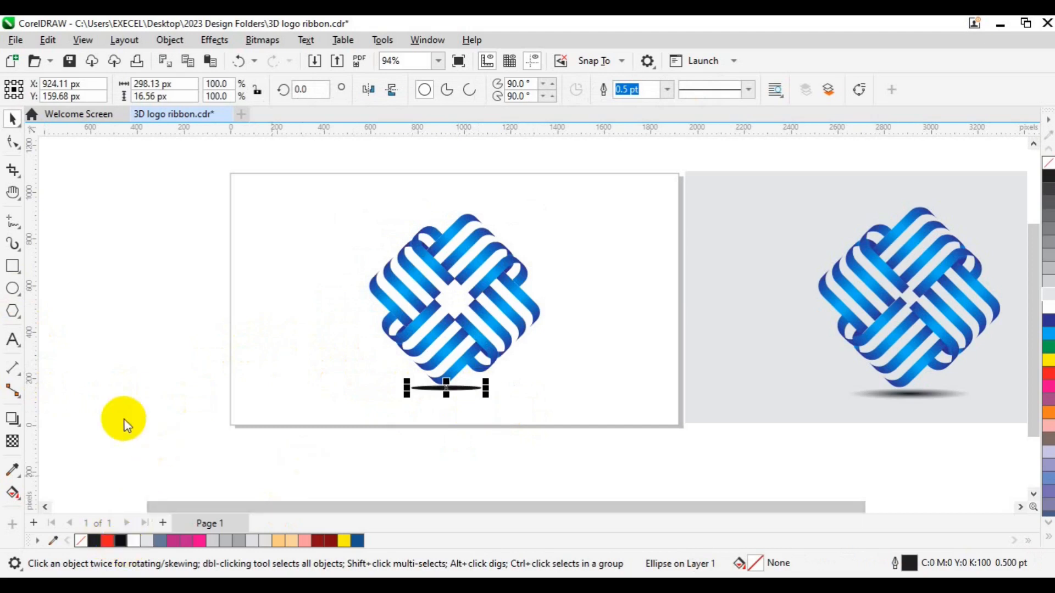
- Apply an elliptical fountain transparency to the ellipse to make a soft shadow and scale it to 120%
click(13, 442)
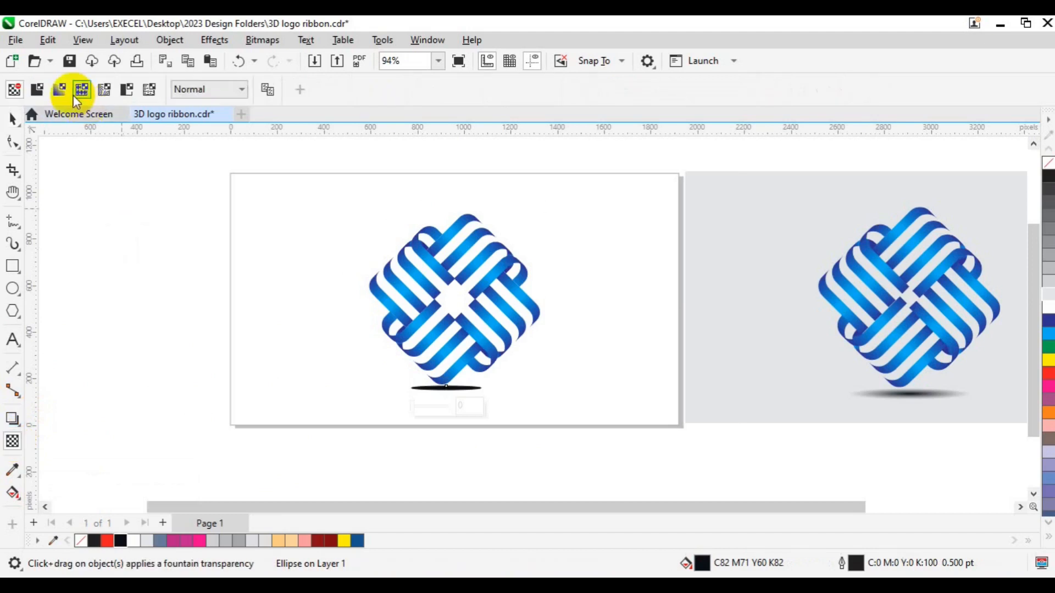
click(64, 91)
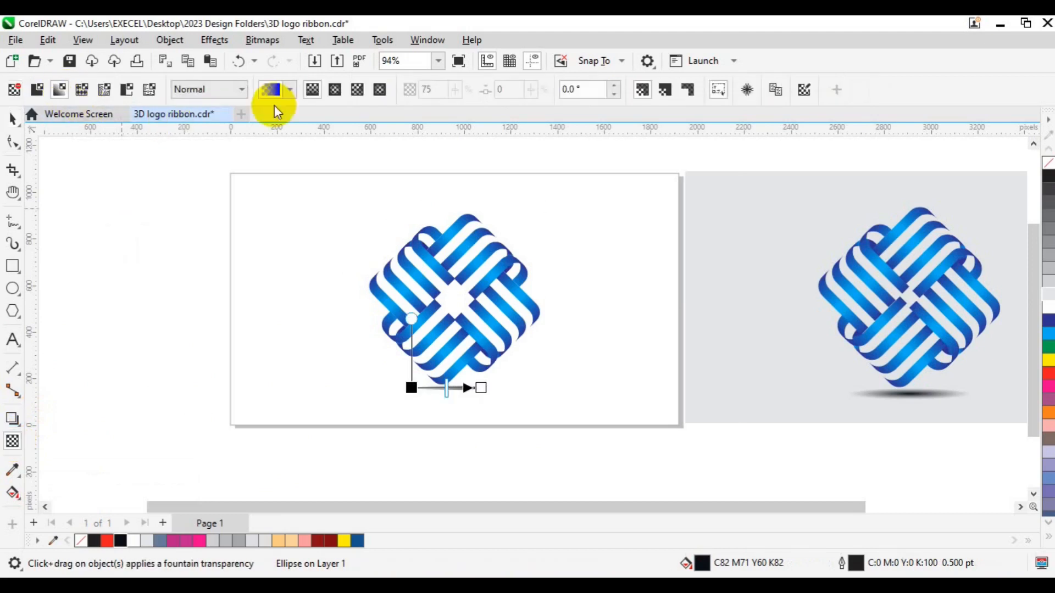
click(333, 91)
click(331, 93)
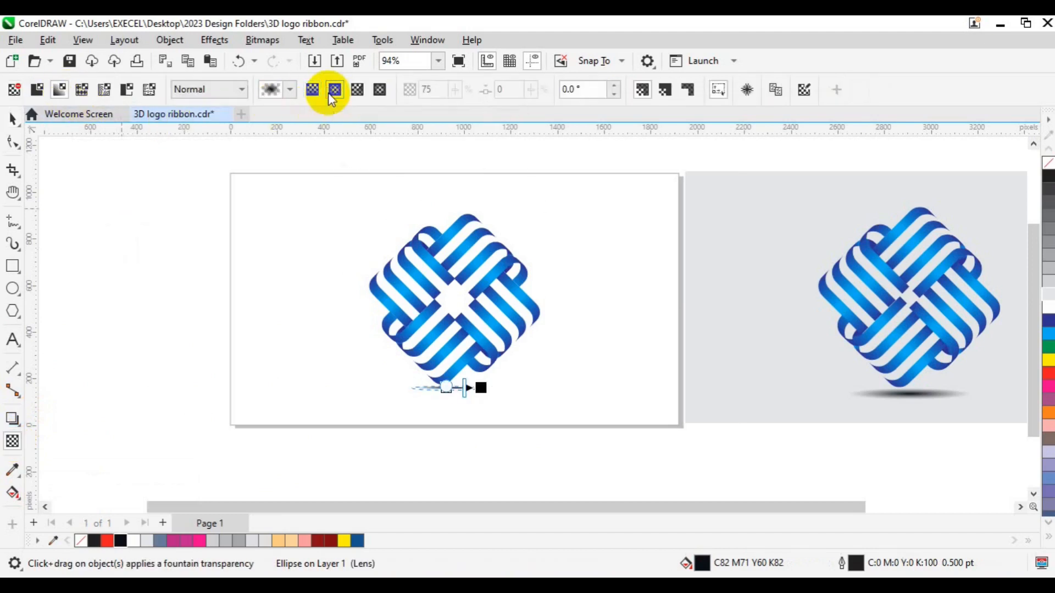
key(space)
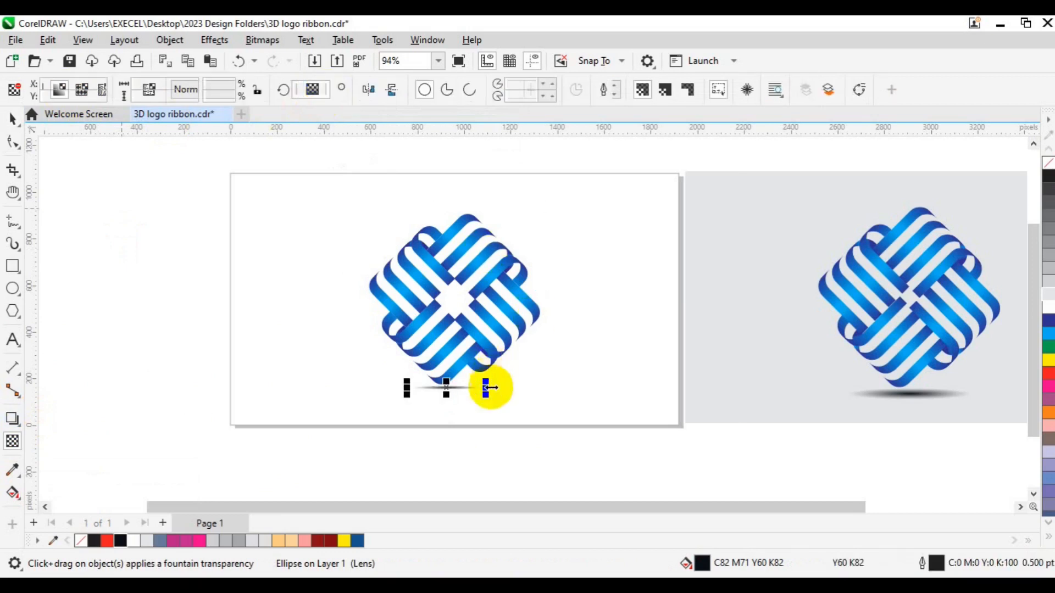
drag(485, 391, 492, 391)
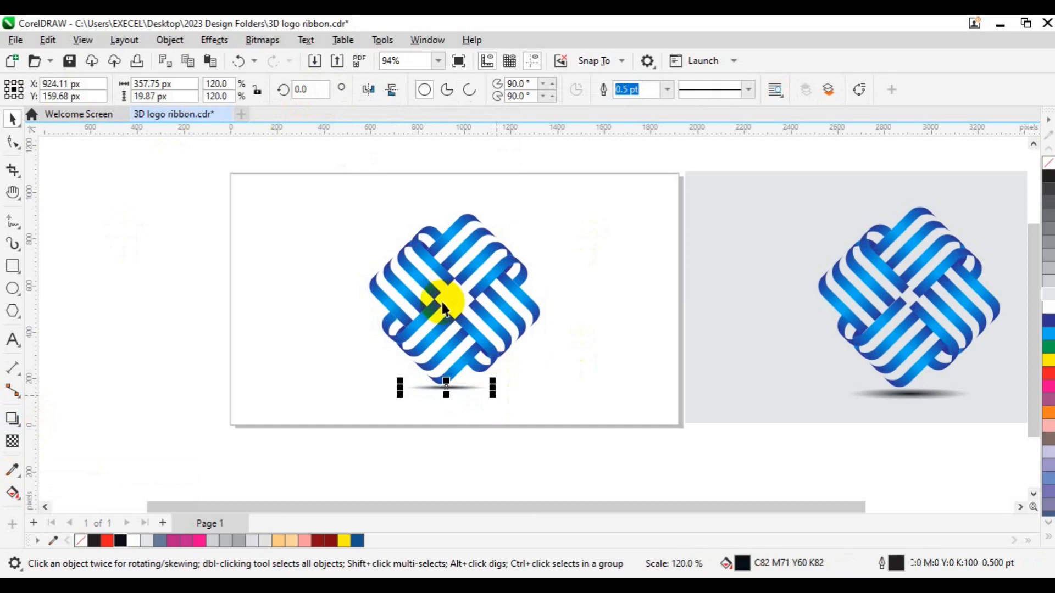
shift+click(481, 336)
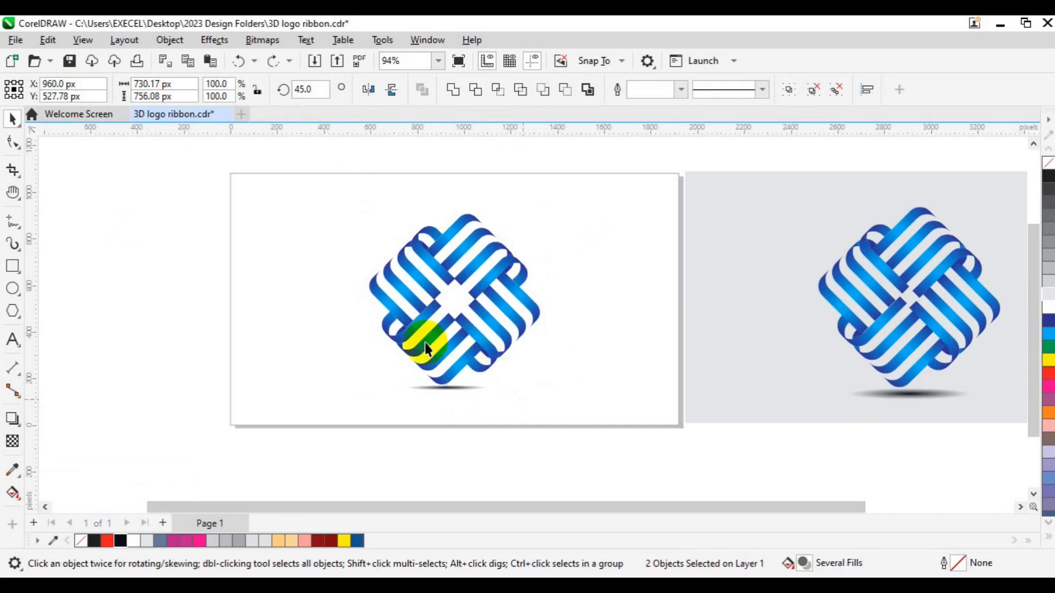
click(397, 408)
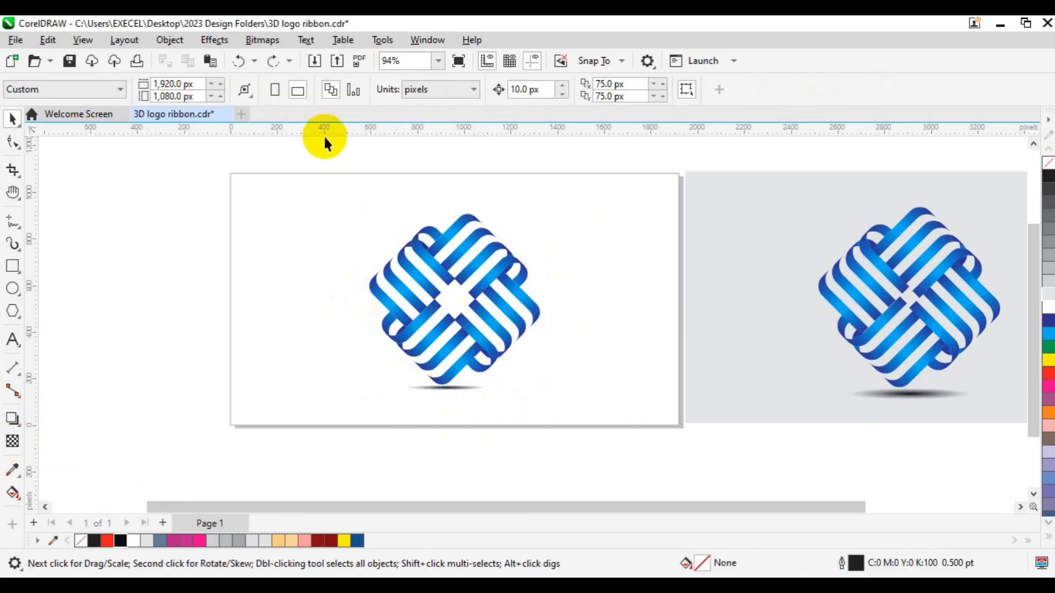
drag(325, 154, 589, 405)
click(612, 393)
- Enlarge the shadow ellipse to 180% about its centre and align it horizontally with the centre of the logo
click(450, 384)
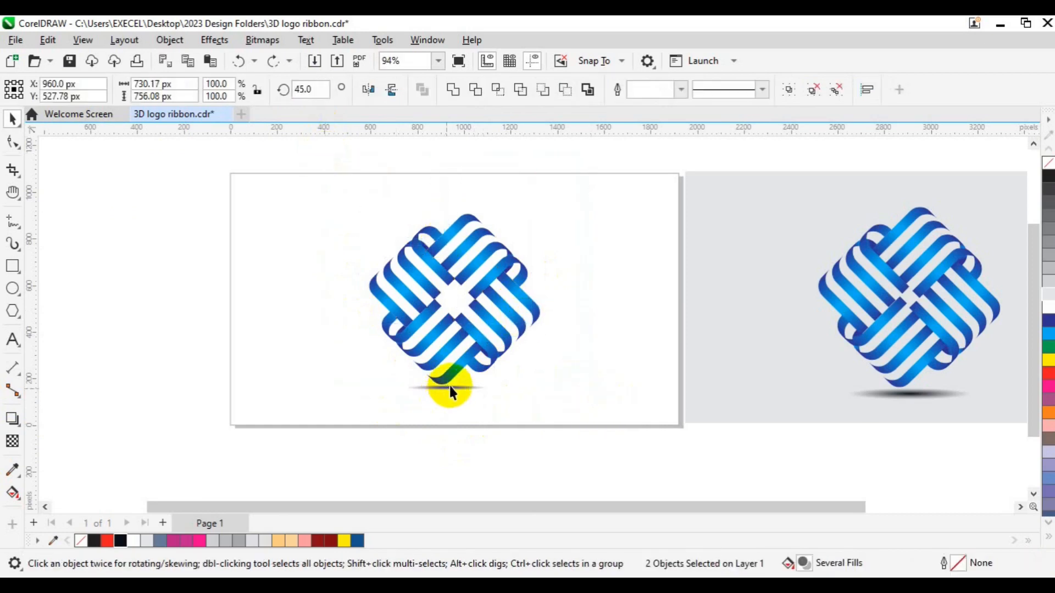
click(498, 394)
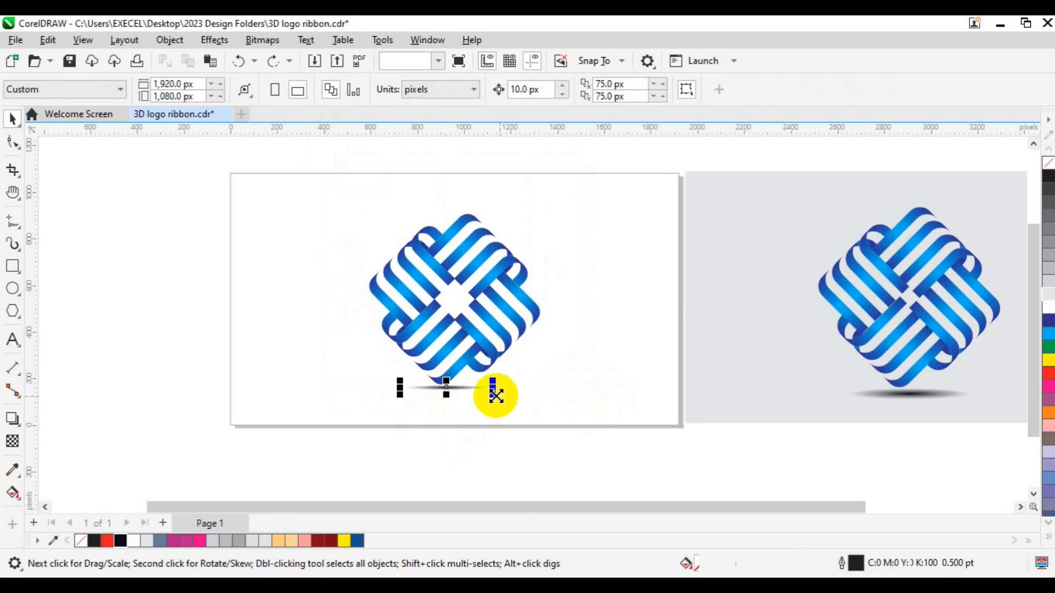
drag(513, 399, 522, 401)
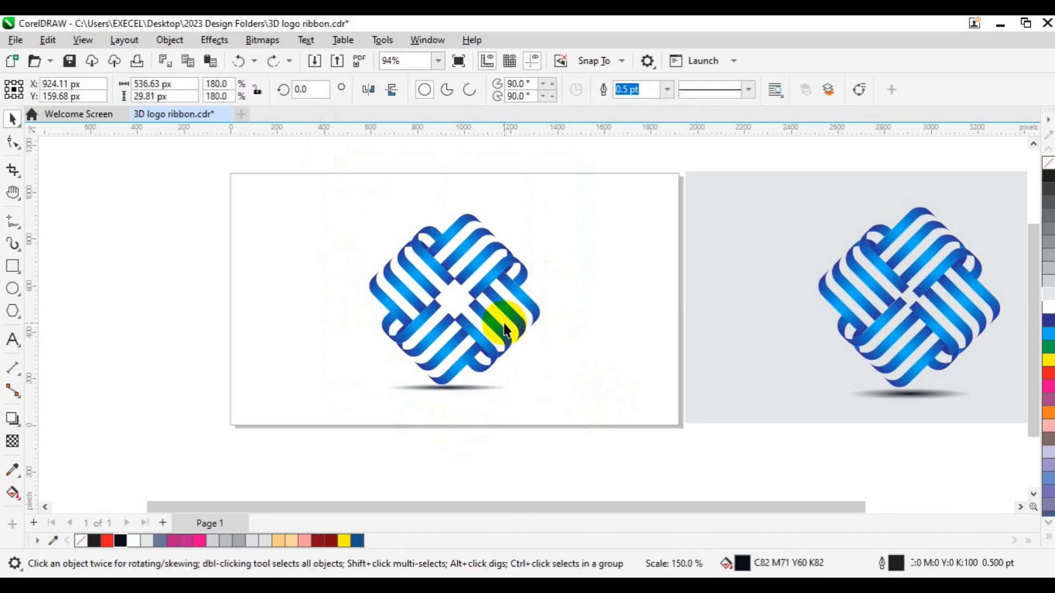
shift+click(503, 332)
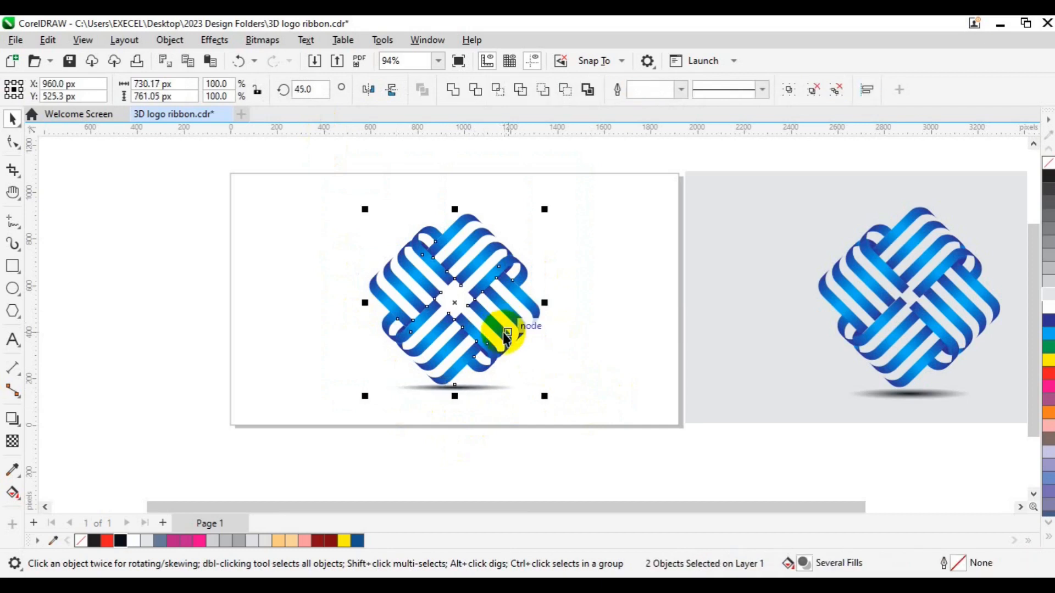
- Group the logo with its shadow, scale the group about its centre to 87.3% and deselect it
key(ctrl+g)
drag(540, 389, 535, 383)
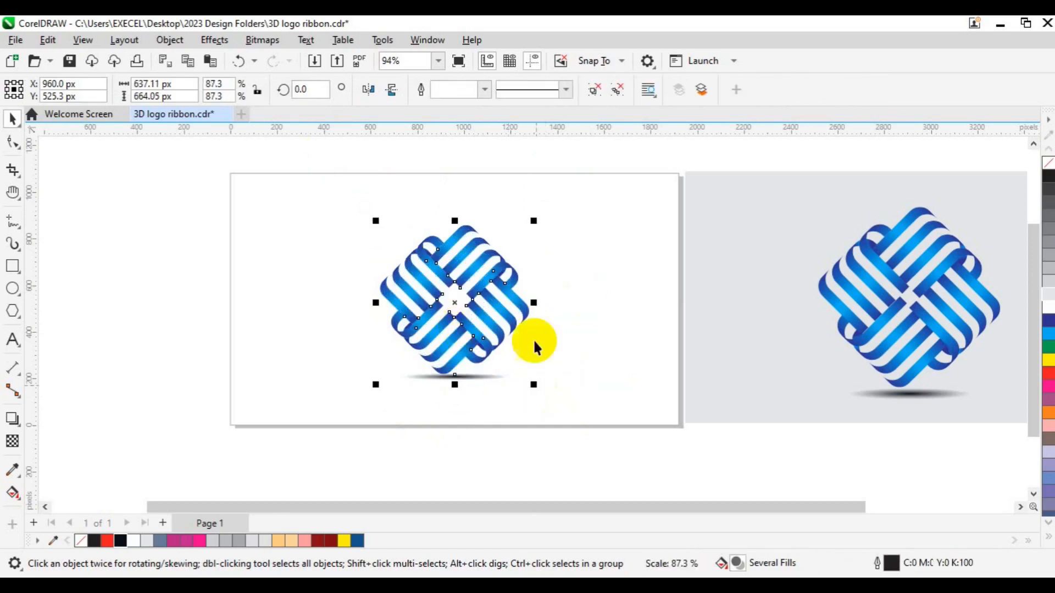
click(578, 288)
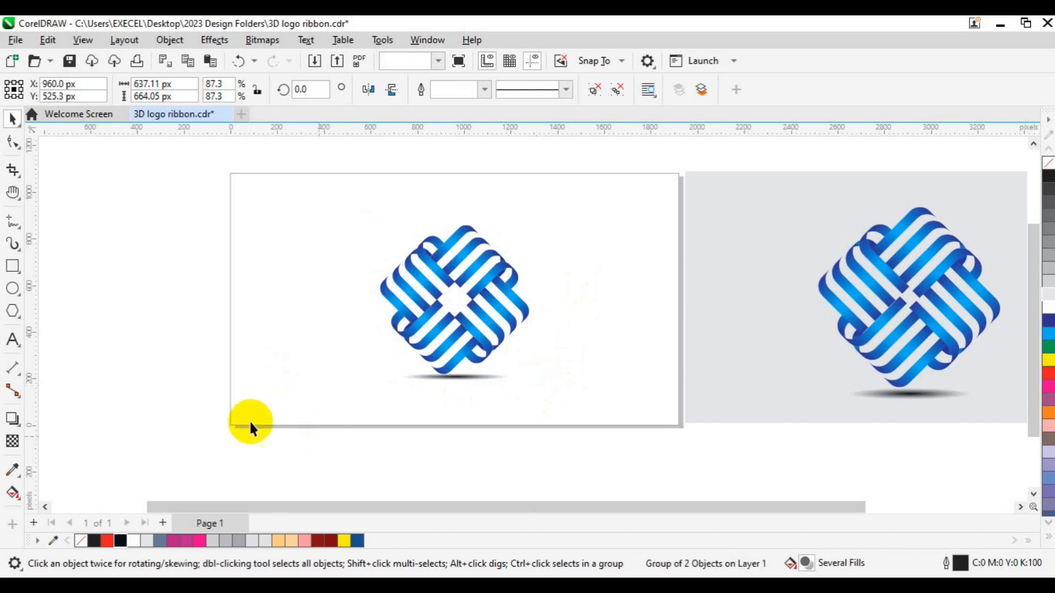
- Create a page-sized background rectangle behind the logo, fill it with 10% black, remove its outline and deselect it
double_click(14, 276)
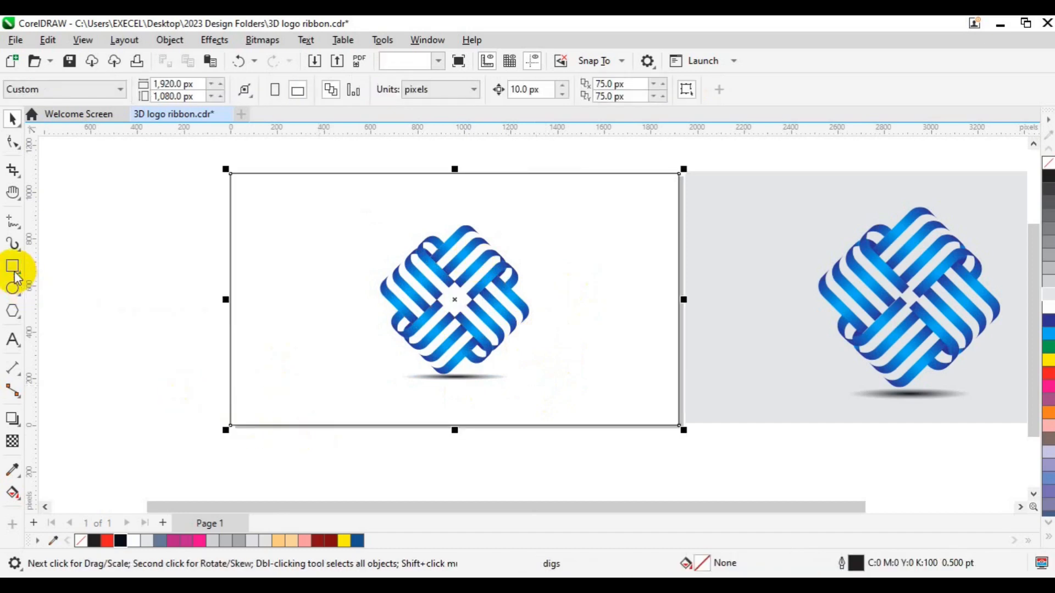
key(space)
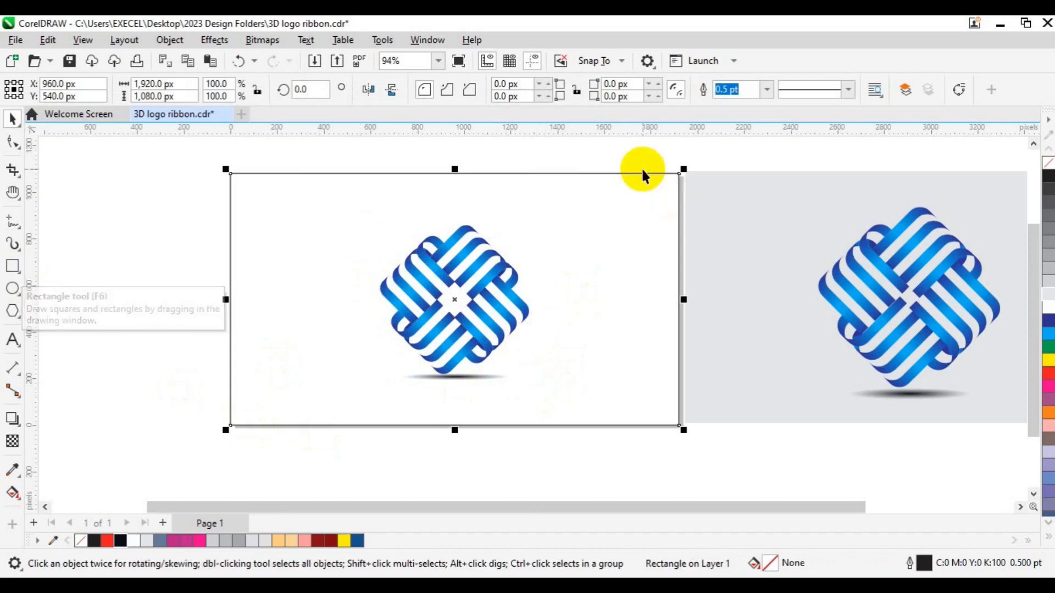
click(1049, 281)
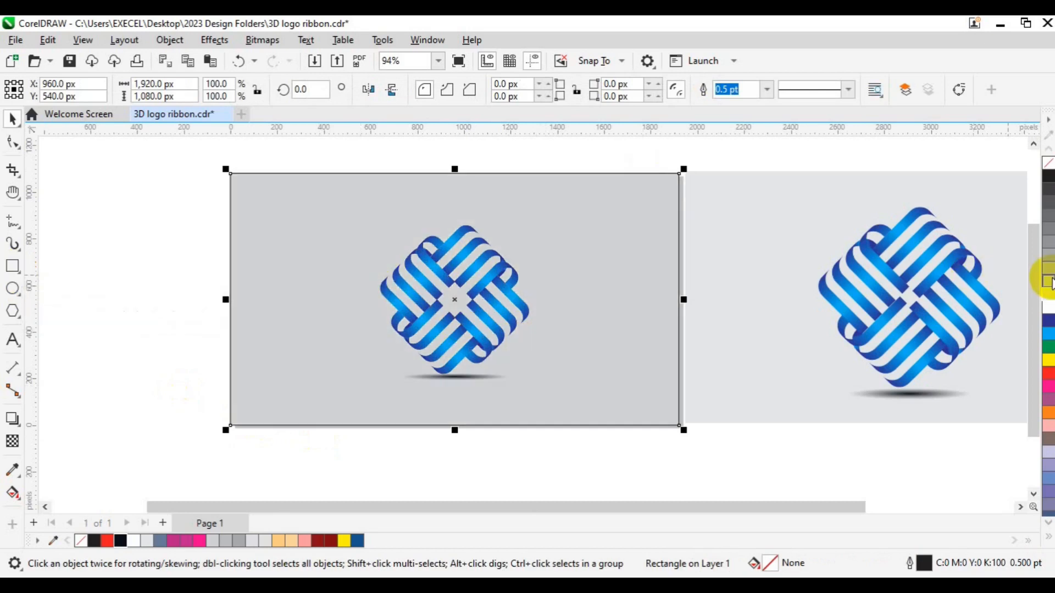
click(1047, 293)
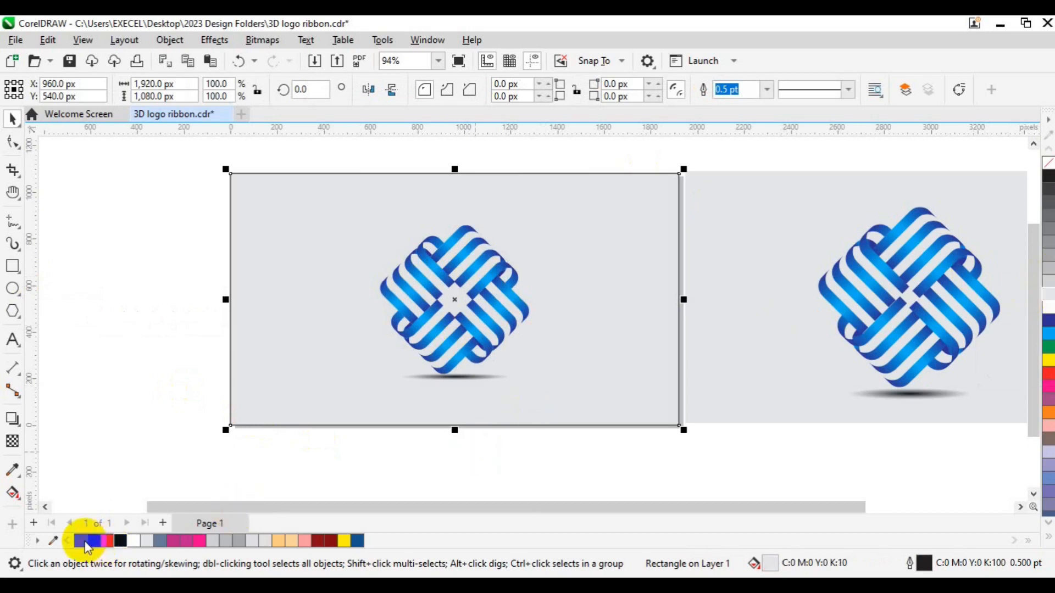
right_click(82, 542)
click(152, 401)
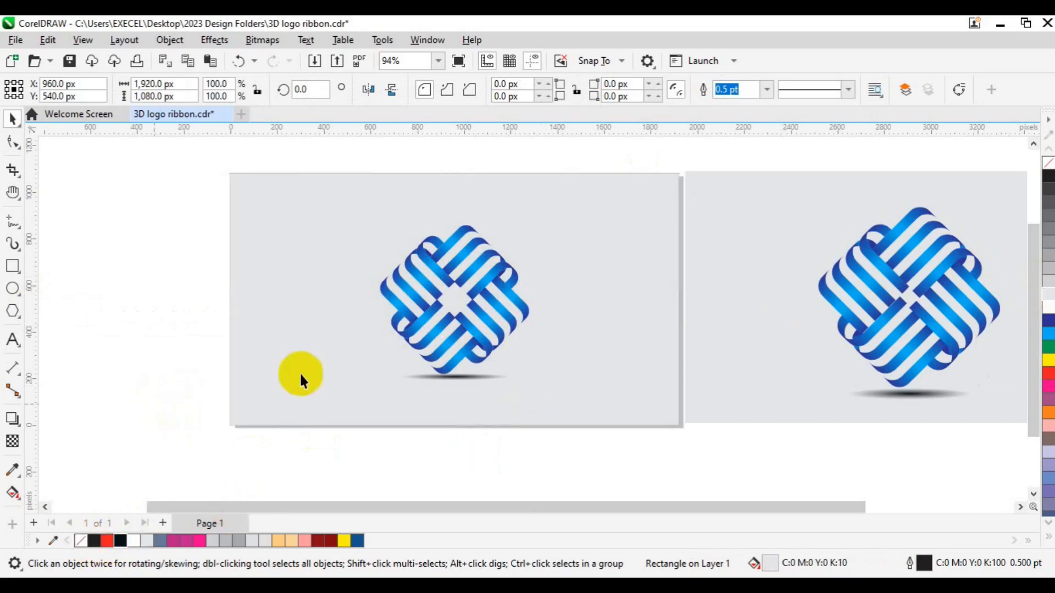